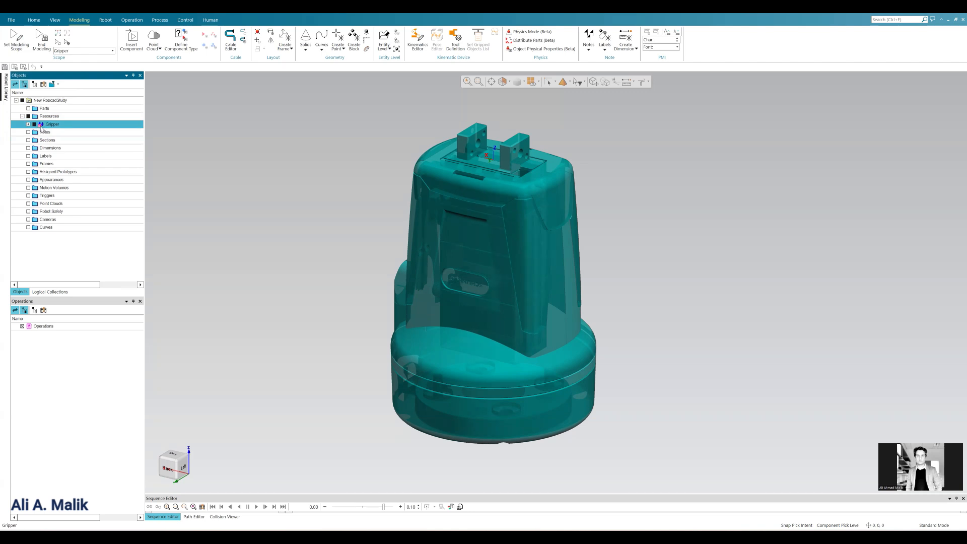
# Open the Kinematics Editor for the gripper and place its window clear of the model.
pyautogui.click(233, 146)
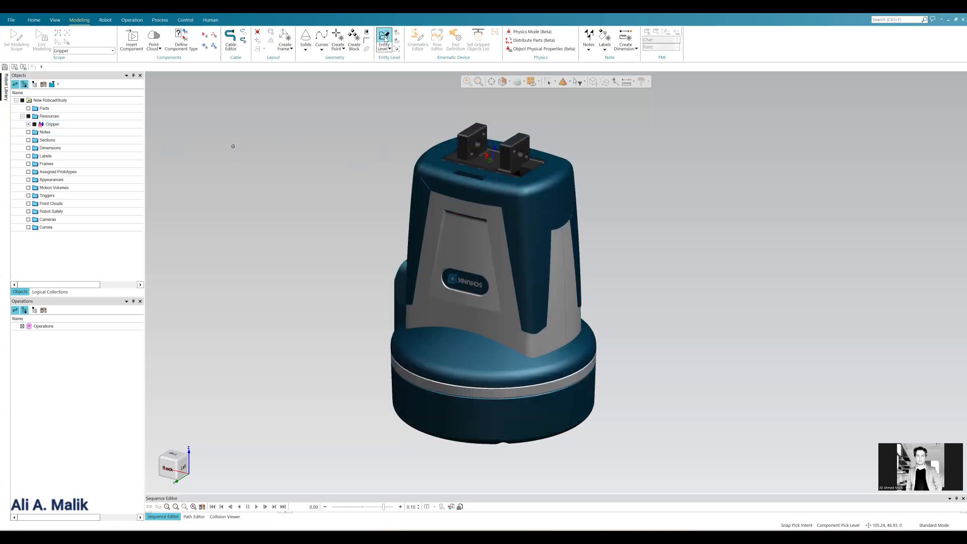
pyautogui.click(133, 21)
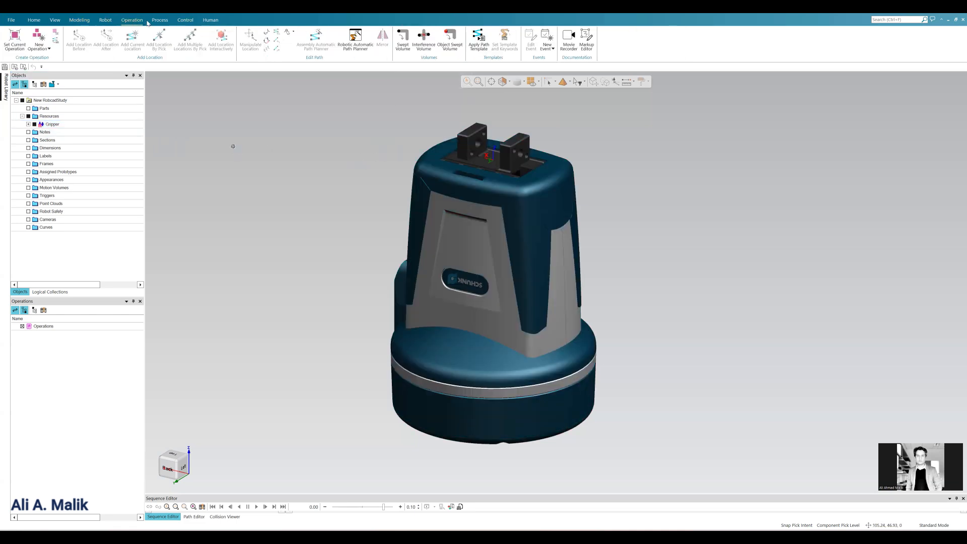
pyautogui.click(79, 20)
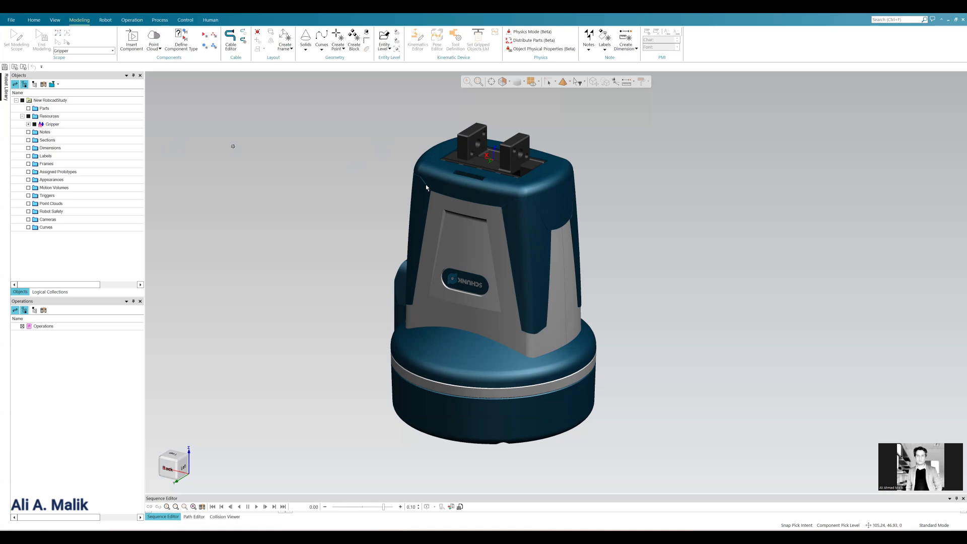
pyautogui.click(449, 277)
pyautogui.click(417, 41)
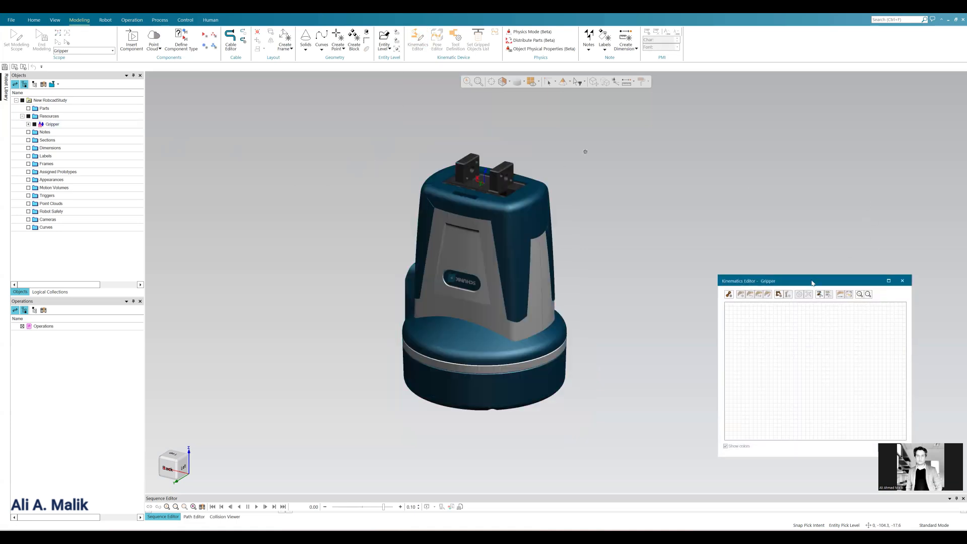
pyautogui.moveTo(812, 283); pyautogui.dragTo(242, 87)
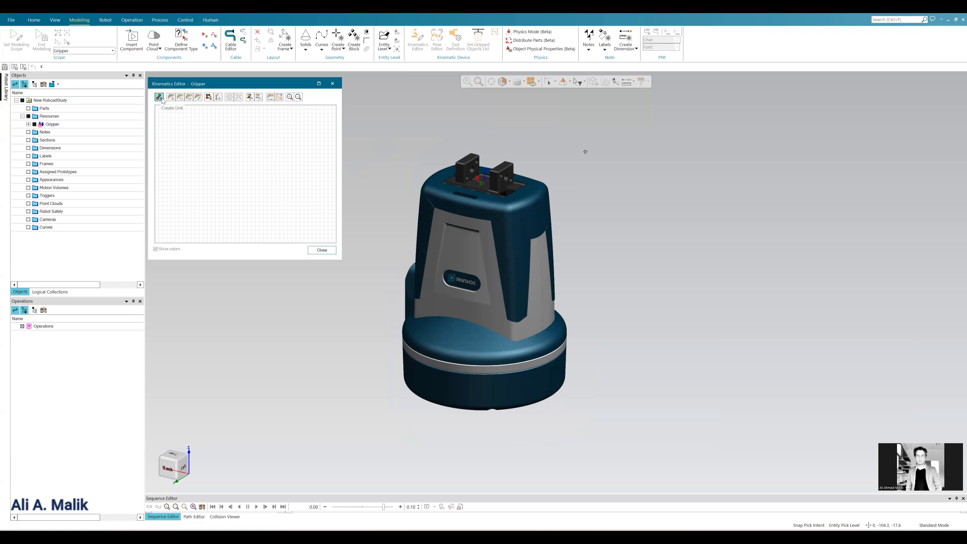
# Create link lnk1 containing all the gripper body and base components, excluding the two fingers.
pyautogui.click(159, 97)
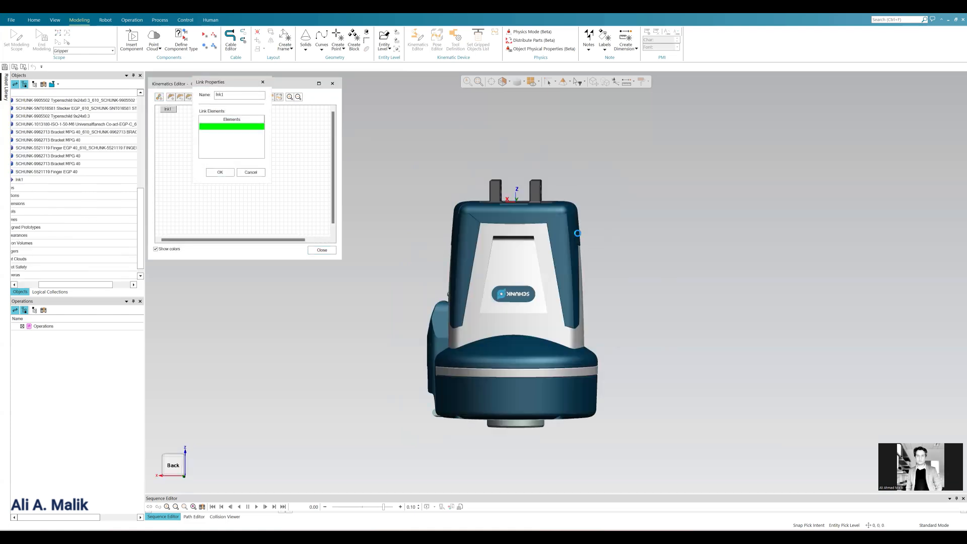
pyautogui.click(578, 233)
pyautogui.moveTo(613, 251); pyautogui.dragTo(430, 397)
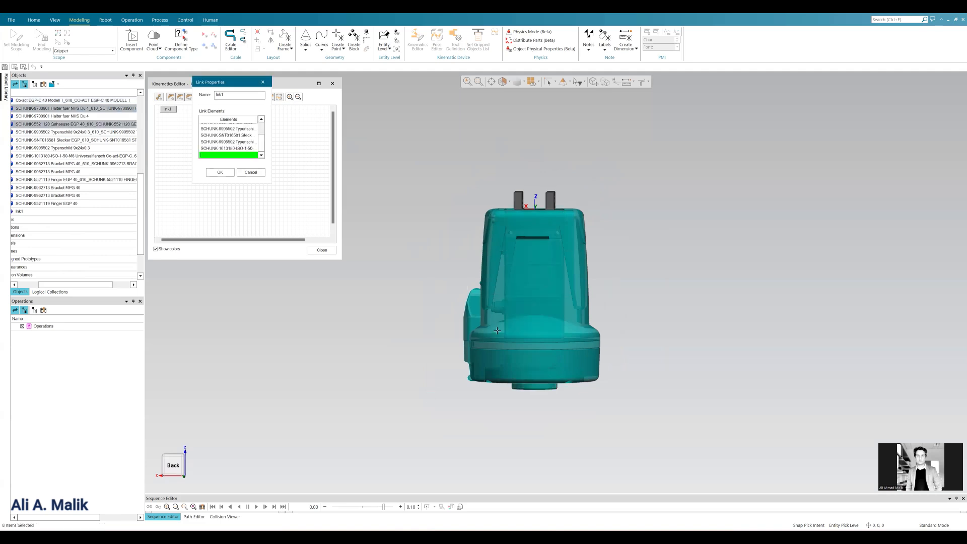
pyautogui.click(220, 172)
# Create link lnk2 containing the finger SCHUNK-5521119 Finger EGP 40_610, on the side away from the cable housing.
pyautogui.click(159, 96)
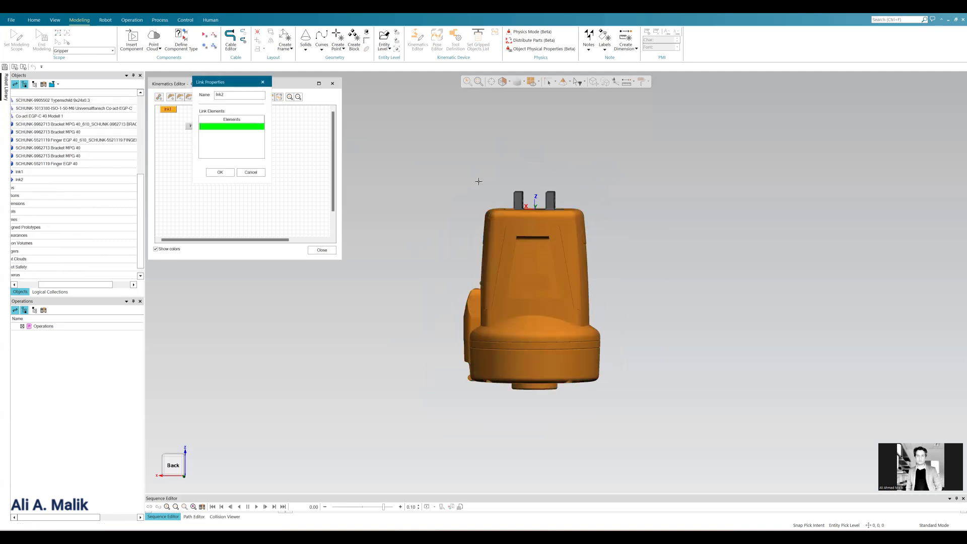
pyautogui.click(550, 200)
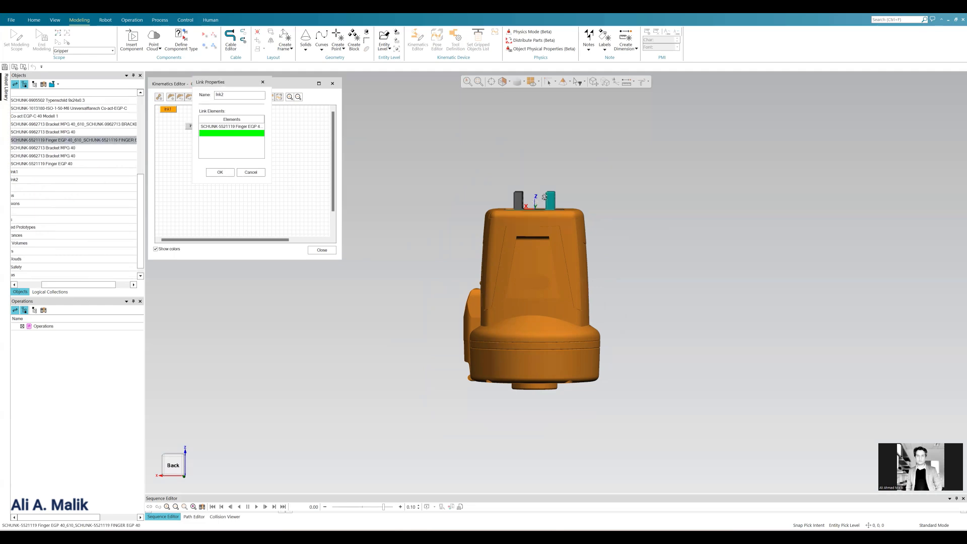
pyautogui.moveTo(550, 200); pyautogui.dragTo(531, 192, button='middle')
pyautogui.scroll(5, 554, 195)
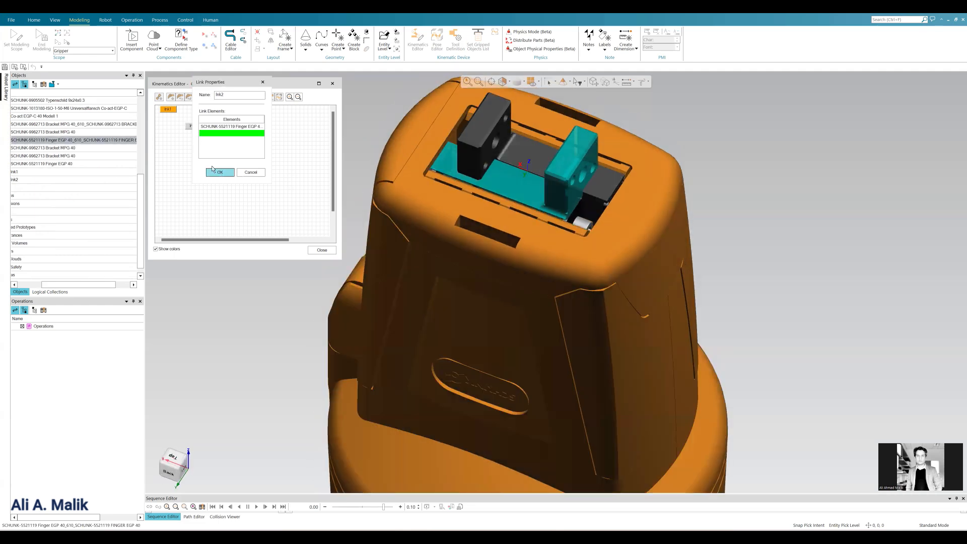
pyautogui.click(221, 173)
# Create link lnk3 containing the remaining finger, SCHUNK-5521119 Finger EGP 40.
pyautogui.click(159, 97)
pyautogui.click(562, 181)
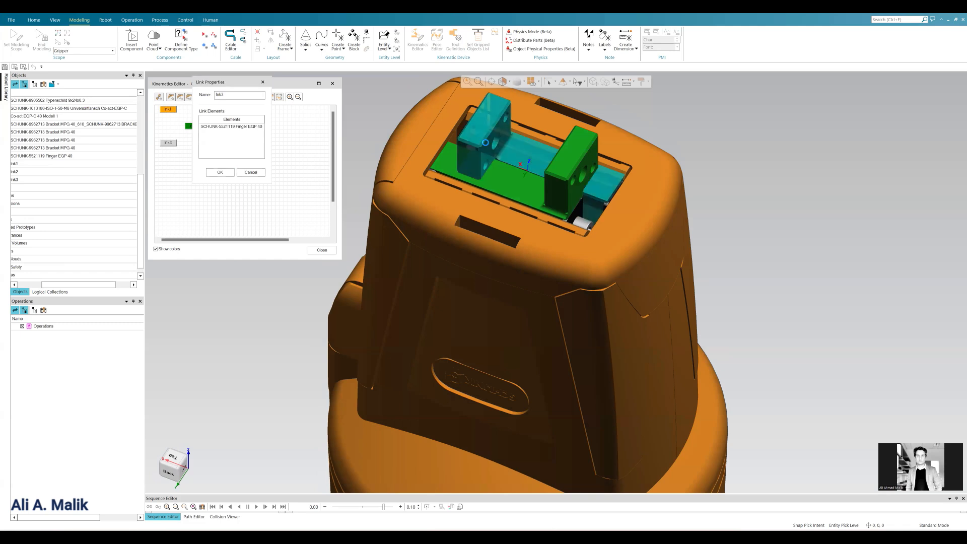
pyautogui.moveTo(562, 181); pyautogui.dragTo(585, 216, button='middle')
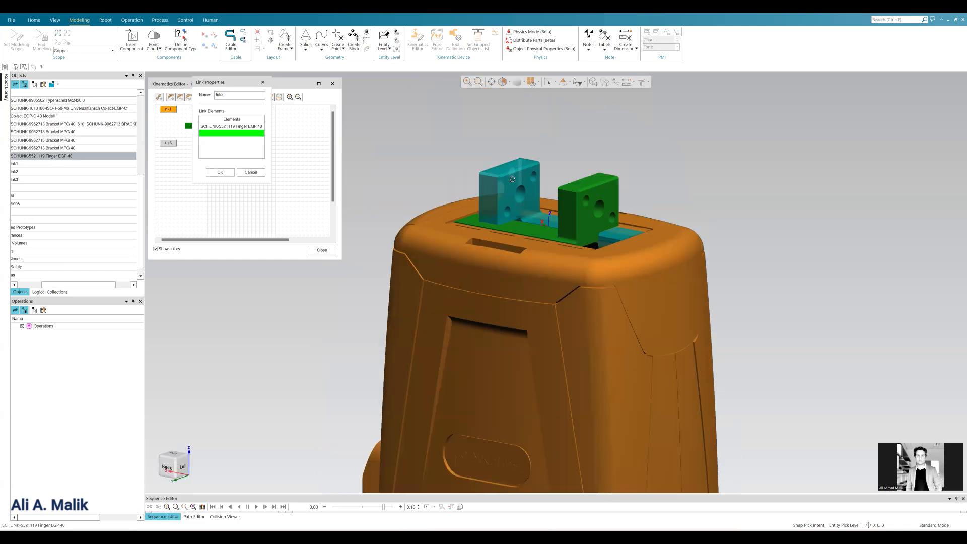
pyautogui.click(233, 171)
pyautogui.click(220, 173)
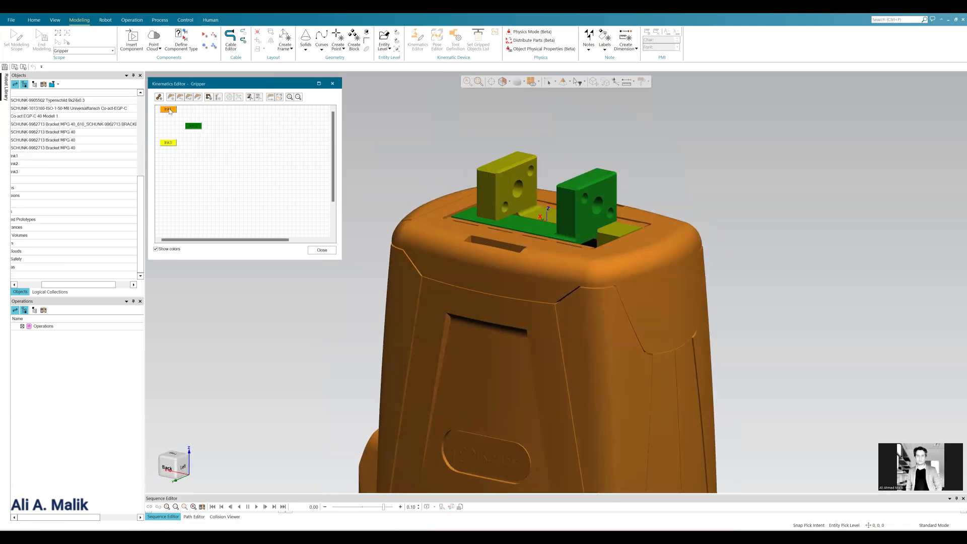
# Enlarge the link blocks in the kinematic diagram and centre lnk1 above lnk3 and lnk2.
pyautogui.click(173, 110)
pyautogui.moveTo(175, 112); pyautogui.dragTo(245, 155)
pyautogui.click(177, 144)
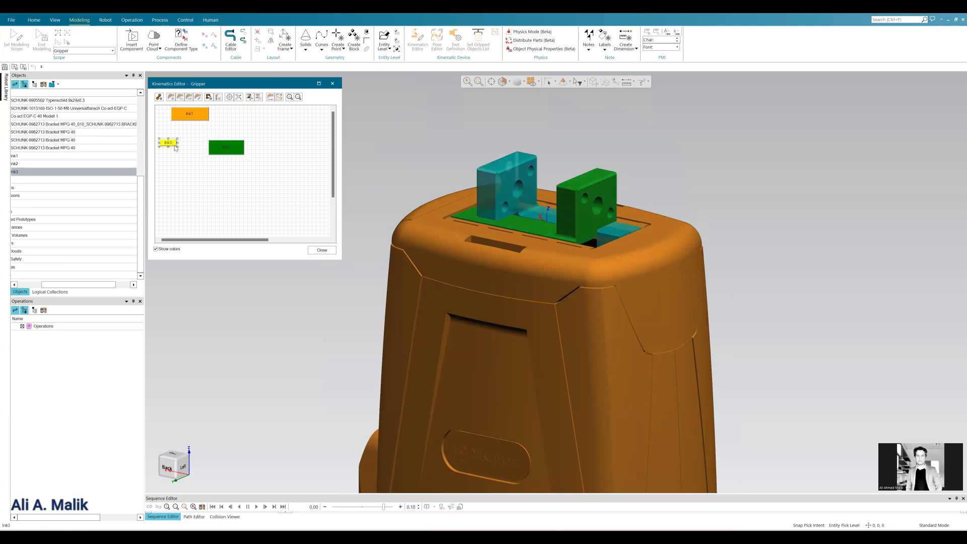
pyautogui.moveTo(177, 146); pyautogui.dragTo(212, 122)
pyautogui.click(200, 119)
pyautogui.scroll(-1, 556, 152)
pyautogui.scroll(-1, 556, 152)
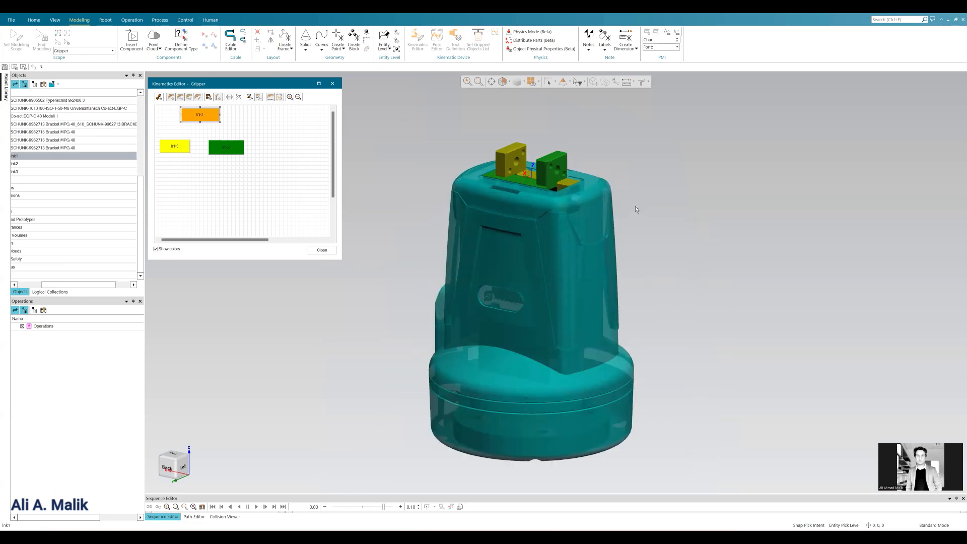
pyautogui.click(641, 186)
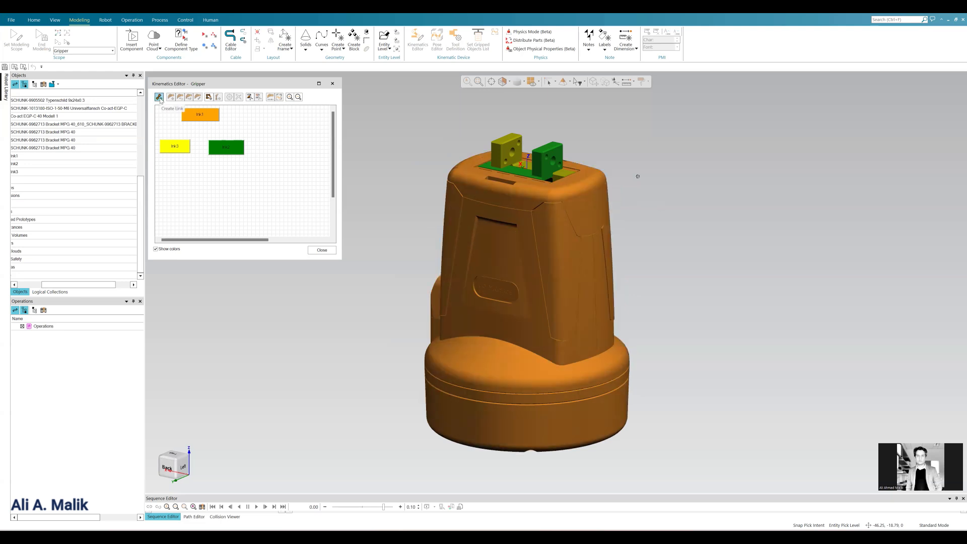
pyautogui.click(204, 119)
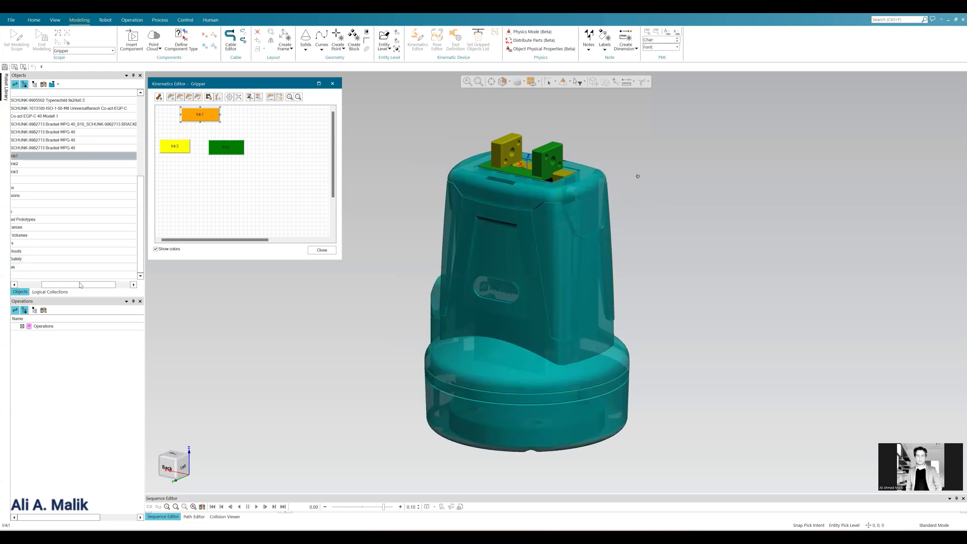
# Switch to the PDF datasheet of the SCHUNK Co-act EGP-C 40 gripper and check the stroke per jaw in its technical details.
pyautogui.moveTo(81, 284); pyautogui.dragTo(41, 287)
pyautogui.click(564, 537)
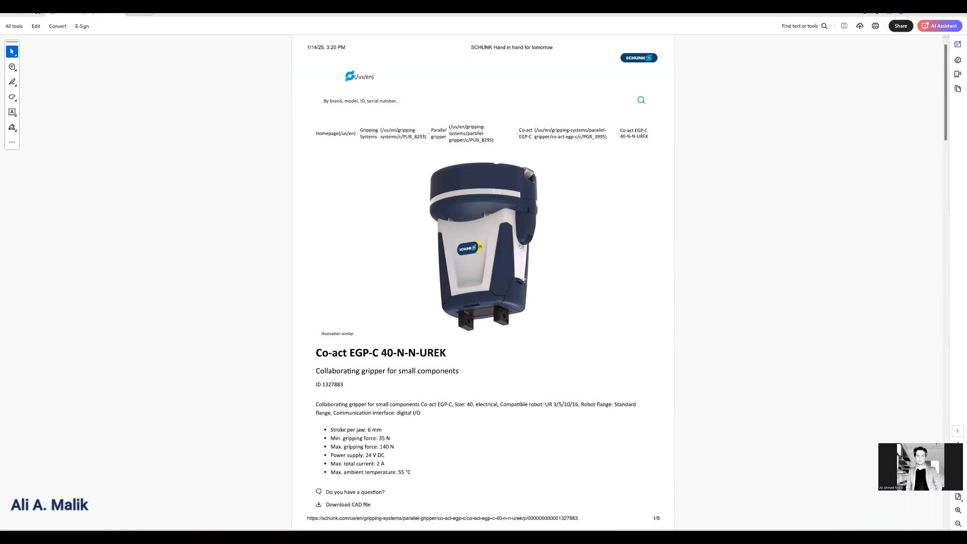
pyautogui.press('End')
pyautogui.press('Home')
pyautogui.press('pagedown')
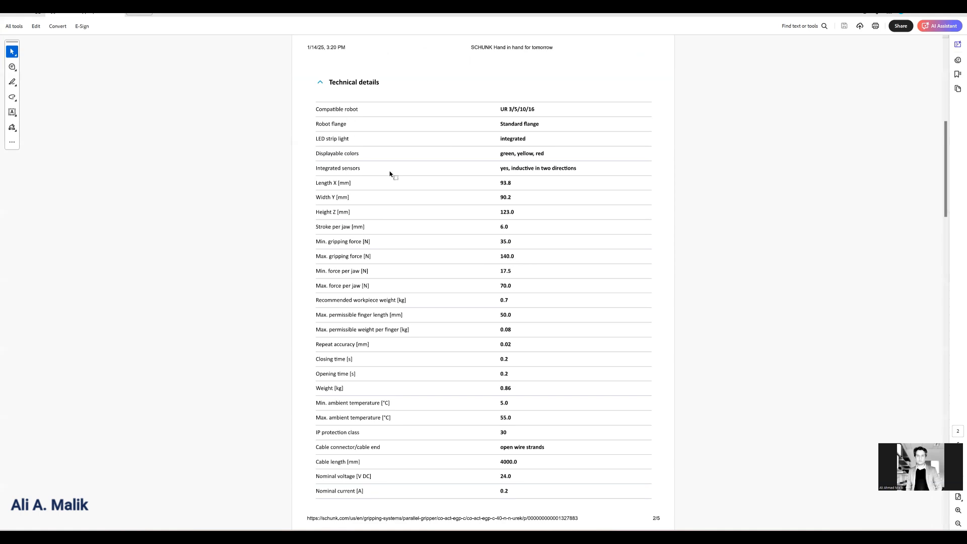
pyautogui.moveTo(582, 515)
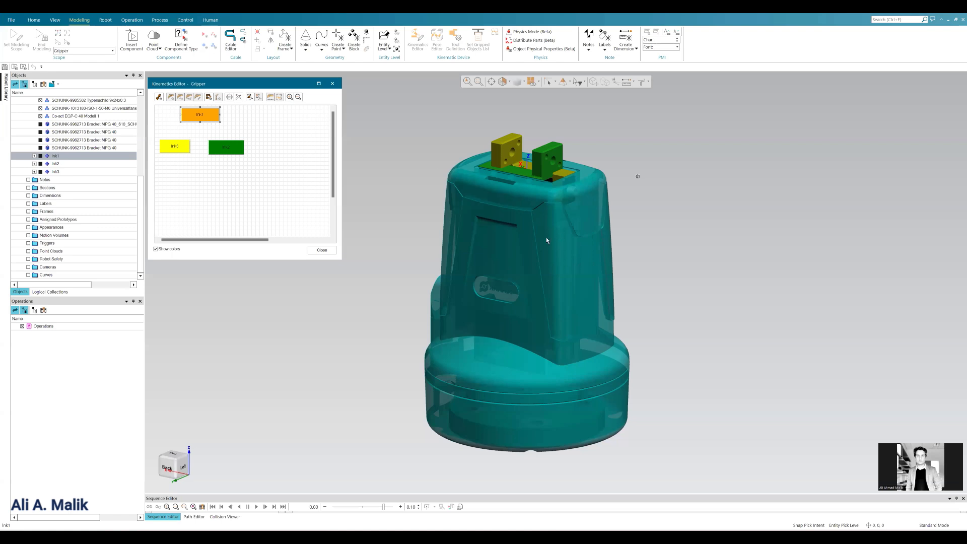
pyautogui.moveTo(546, 237); pyautogui.dragTo(529, 195, button='middle')
pyautogui.moveTo(550, 279); pyautogui.dragTo(413, 208, button='middle')
pyautogui.click(630, 181)
pyautogui.moveTo(491, 190); pyautogui.dragTo(477, 222, button='middle')
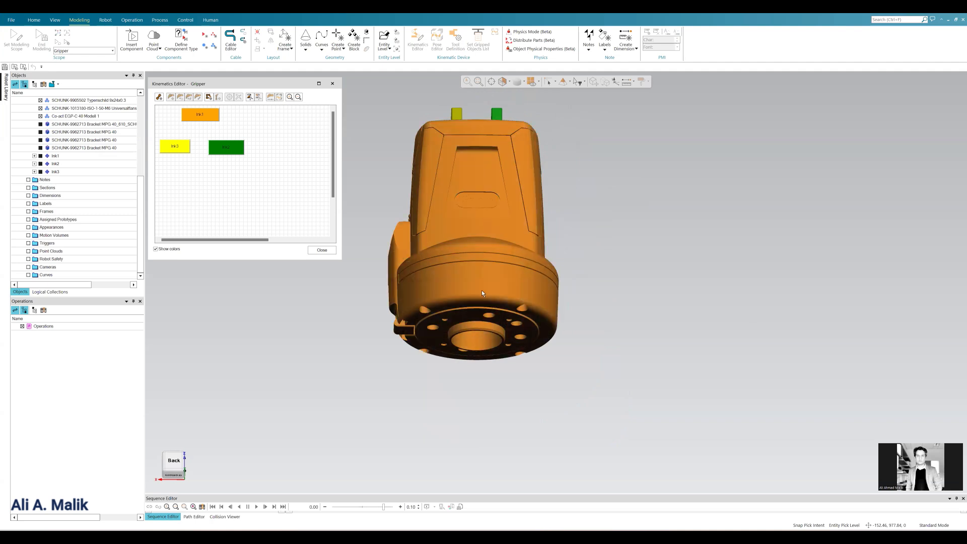
pyautogui.moveTo(481, 290); pyautogui.dragTo(515, 210, button='middle')
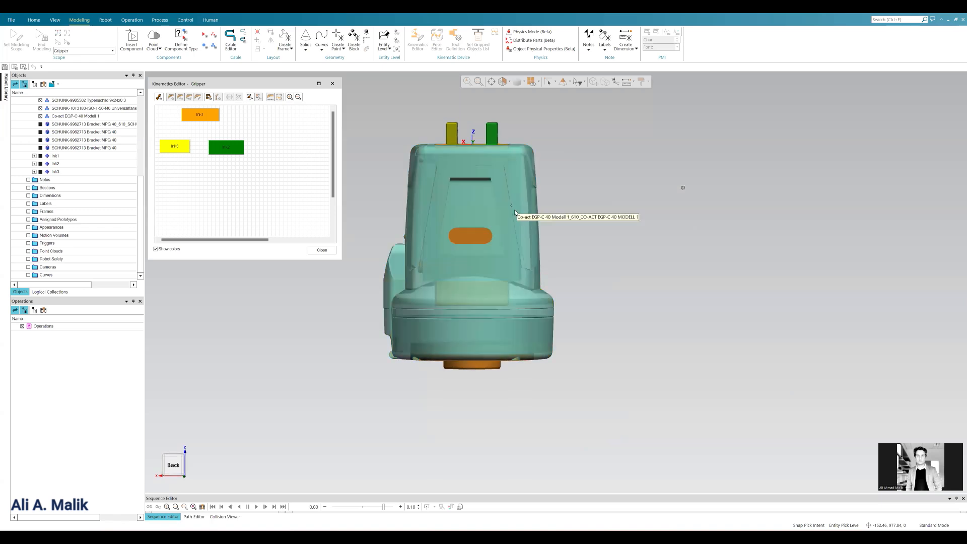
pyautogui.moveTo(200, 115); pyautogui.dragTo(184, 145)
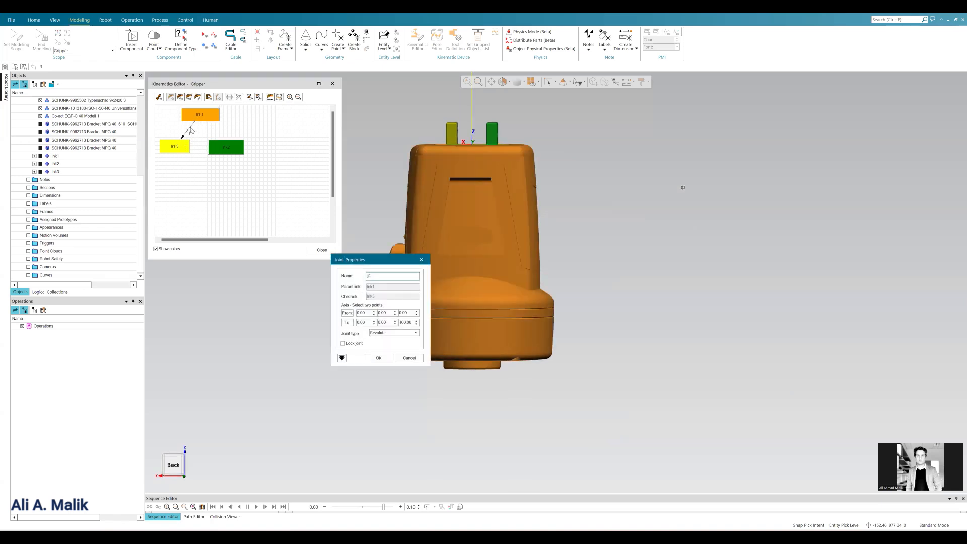
pyautogui.click(422, 261)
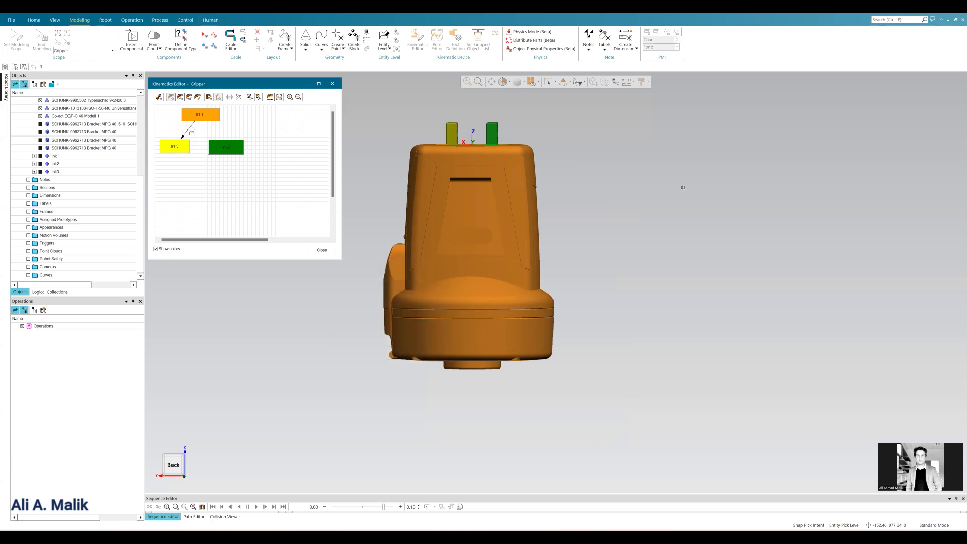
pyautogui.press('Delete')
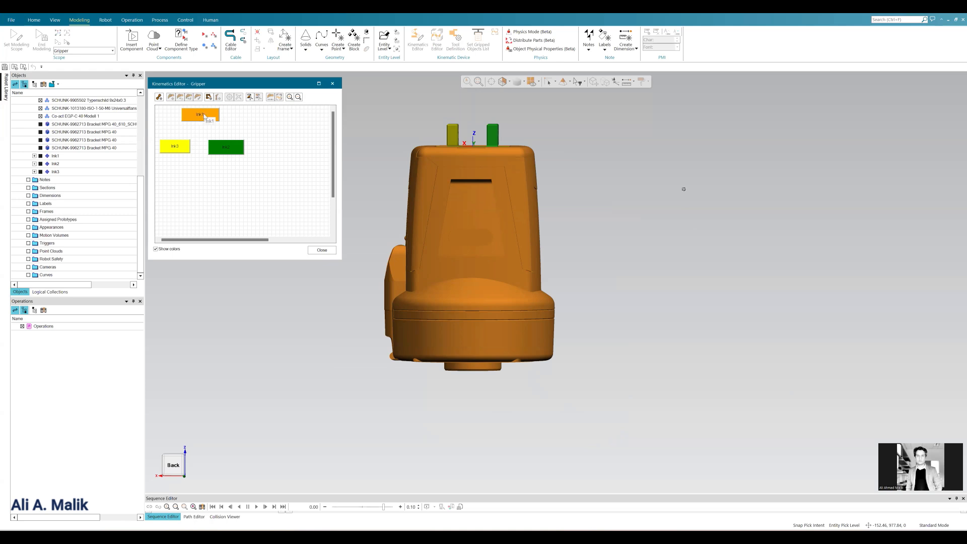
# Create a joint from lnk1 to the yellow finger link lnk3, set its type to Prismatic and expand its limit settings.
pyautogui.moveTo(201, 119); pyautogui.dragTo(183, 142)
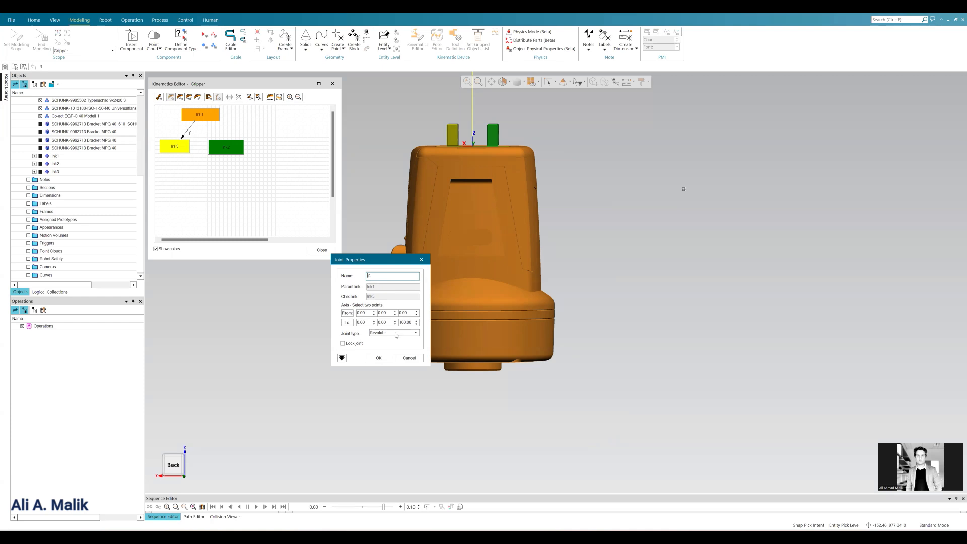
pyautogui.click(396, 334)
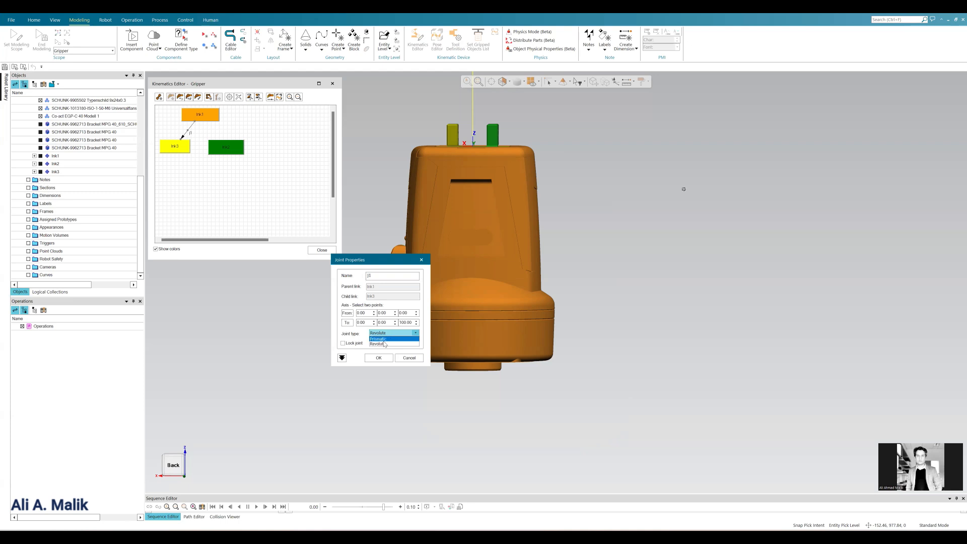
pyautogui.click(383, 339)
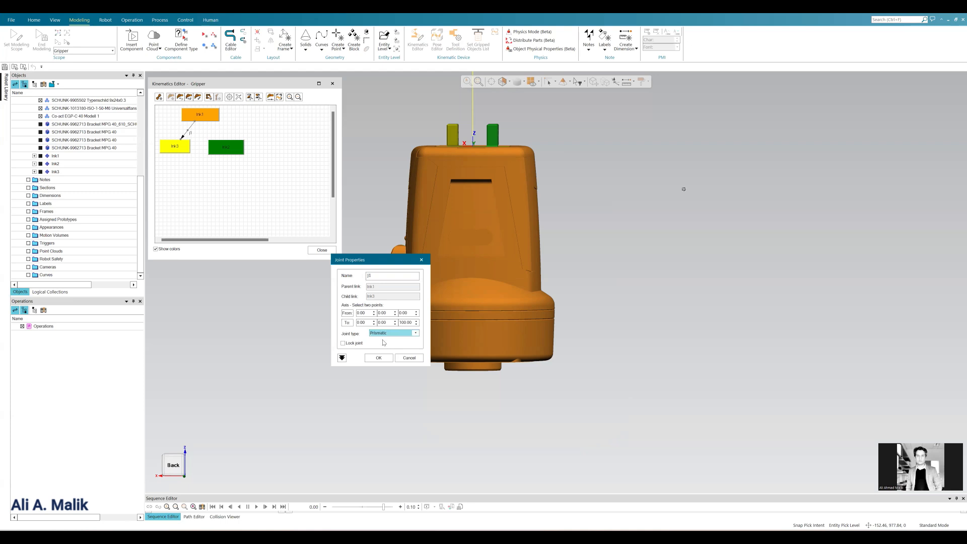
pyautogui.click(342, 358)
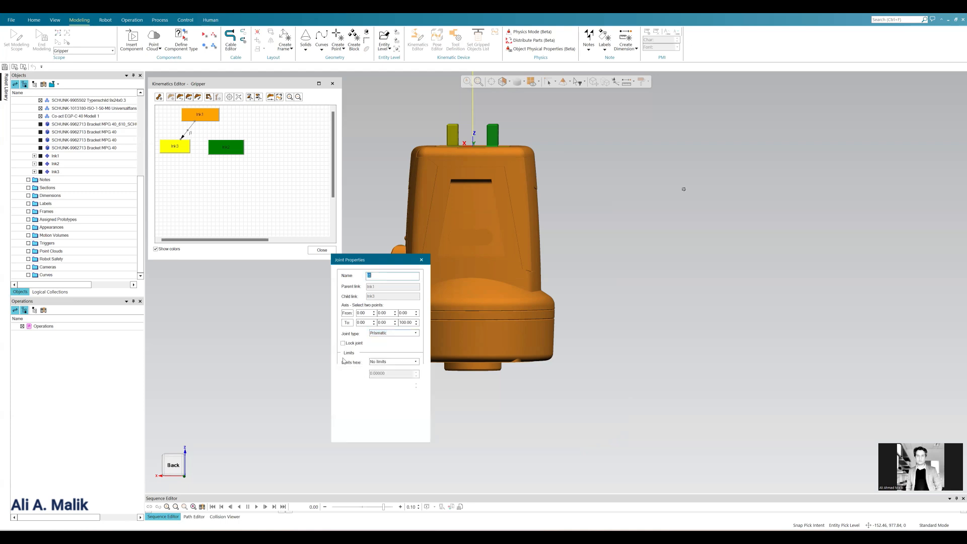
# Define the joint axis along the yellow finger's short top edge, from 13.50, 7.50, 12.15 to 8.50, 7.50, 12.15.
pyautogui.click(347, 313)
pyautogui.moveTo(579, 300); pyautogui.dragTo(682, 238, button='middle')
pyautogui.scroll(5, 516, 125)
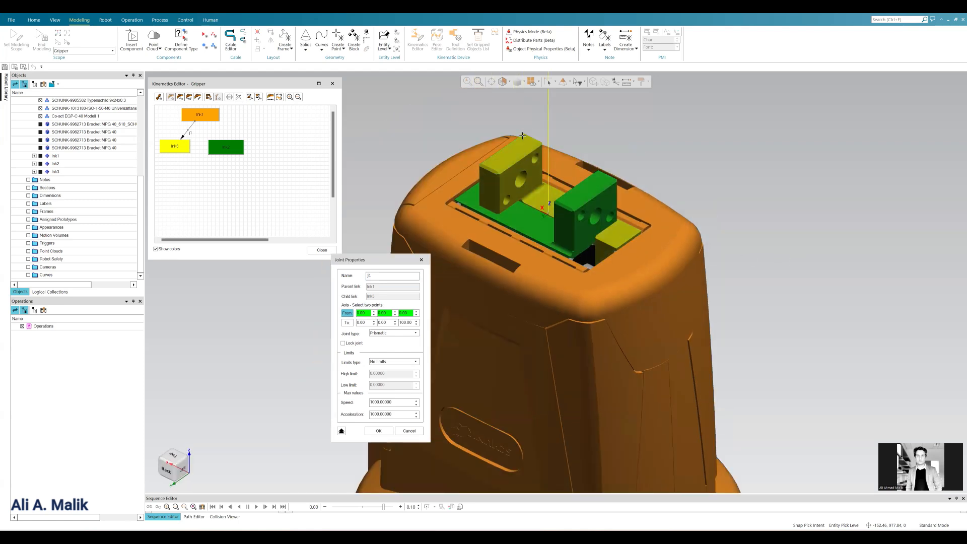
pyautogui.scroll(2, 524, 134)
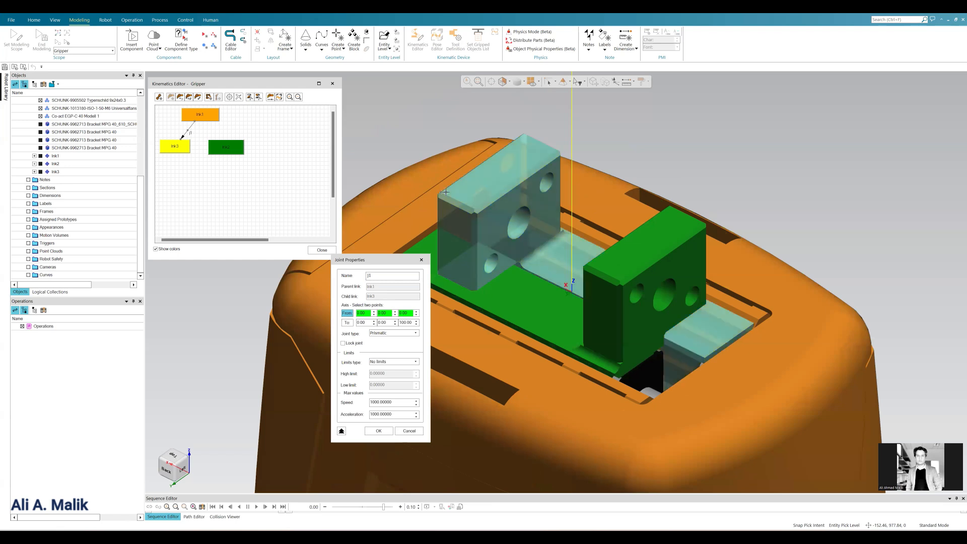
pyautogui.click(448, 194)
pyautogui.click(477, 199)
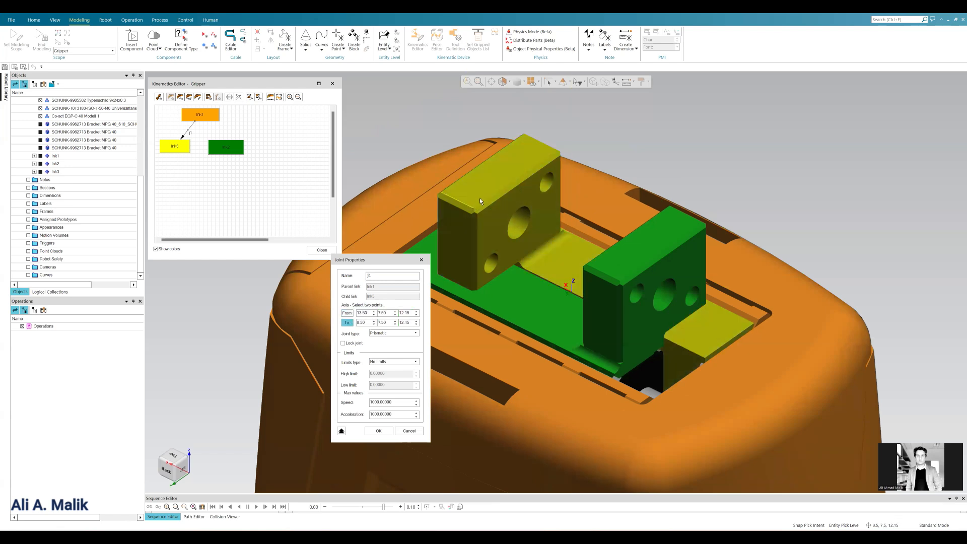
pyautogui.scroll(-5, 481, 196)
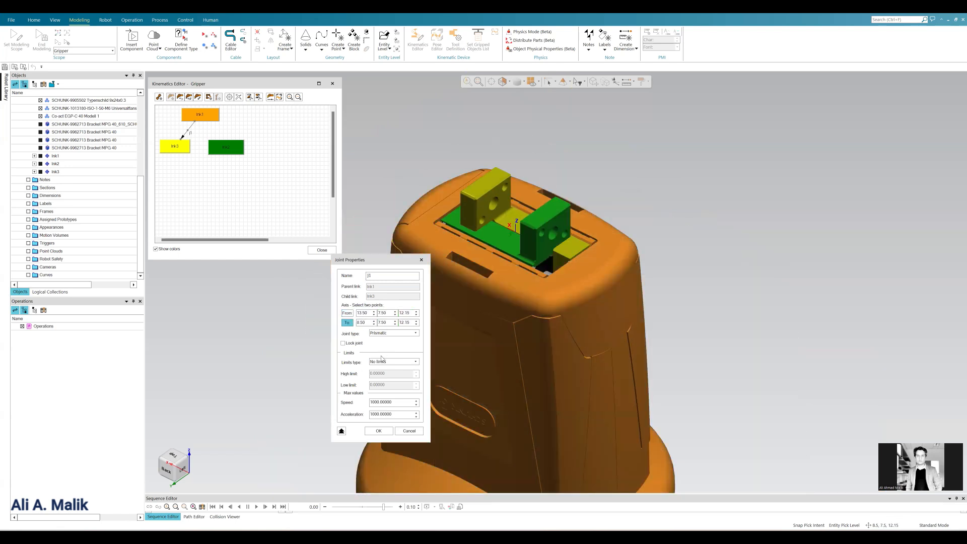
# Set the joint's limits type to Constant with a high limit of 6, and apply the joint properties.
pyautogui.click(383, 362)
pyautogui.click(387, 368)
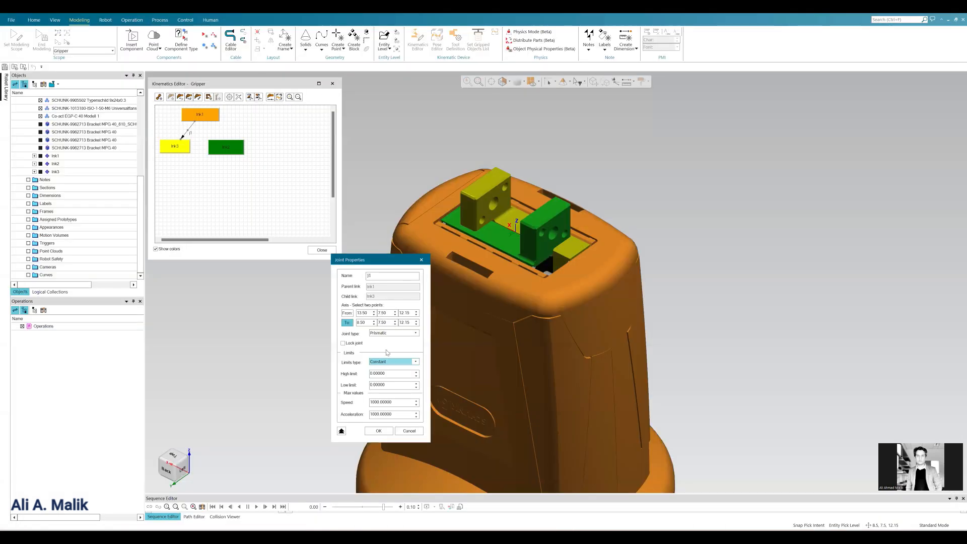
pyautogui.doubleClick(383, 373)
pyautogui.write('6')
pyautogui.click(385, 432)
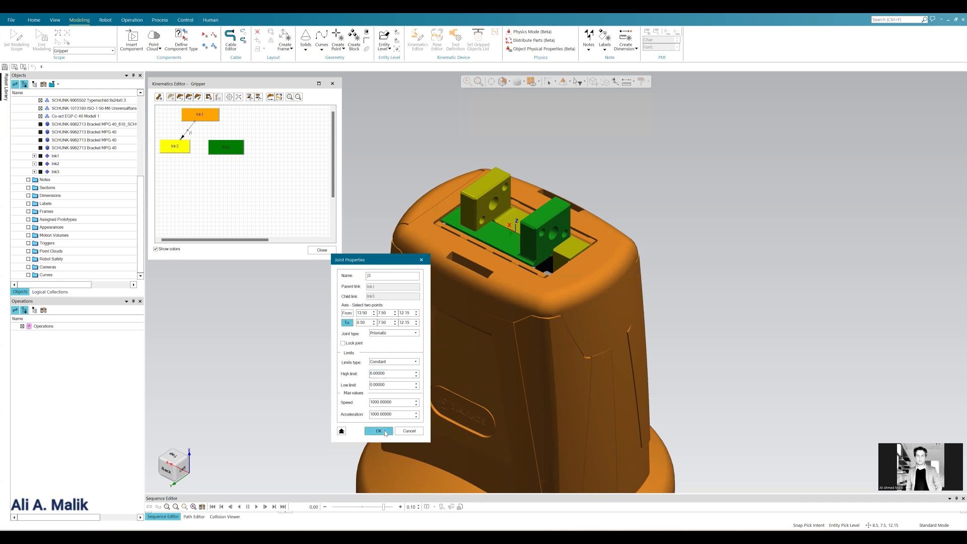
# Confirm the first joint's properties, create a joint from lnk1 to the green finger link lnk2 and set its type to Prismatic.
pyautogui.click(386, 432)
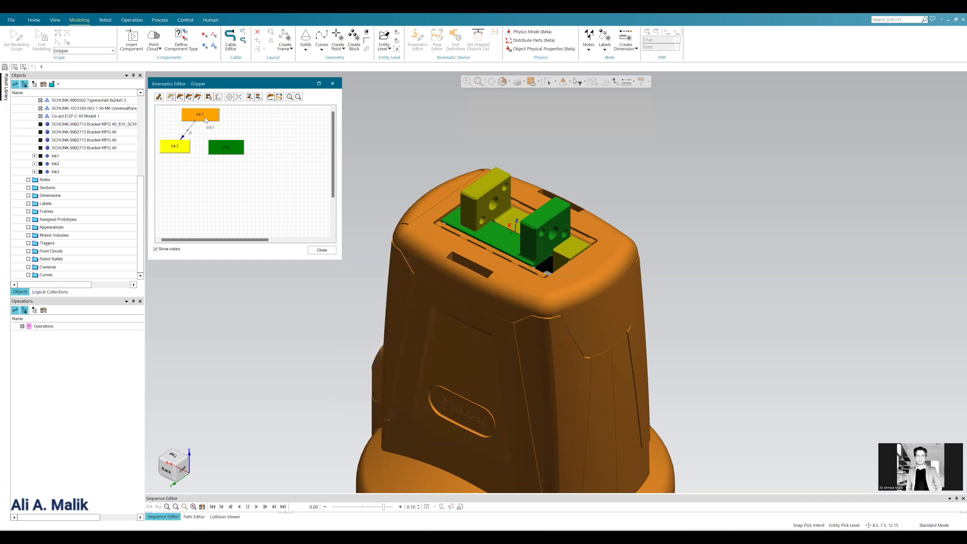
pyautogui.moveTo(206, 120); pyautogui.dragTo(224, 147)
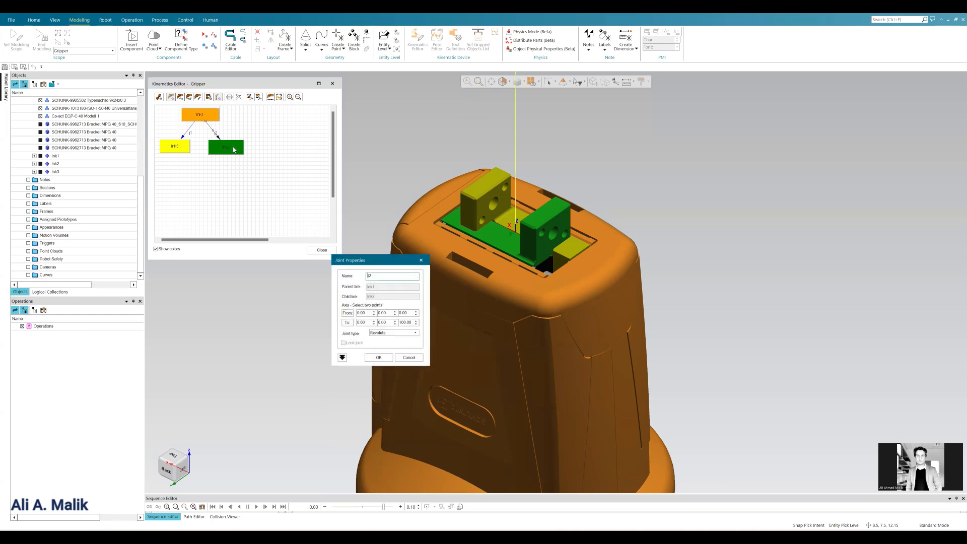
pyautogui.click(382, 334)
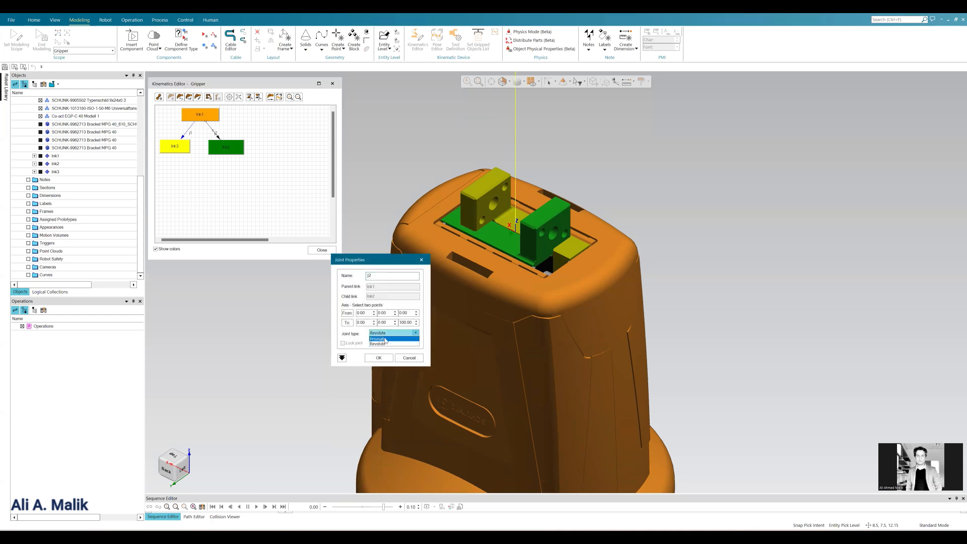
pyautogui.click(383, 344)
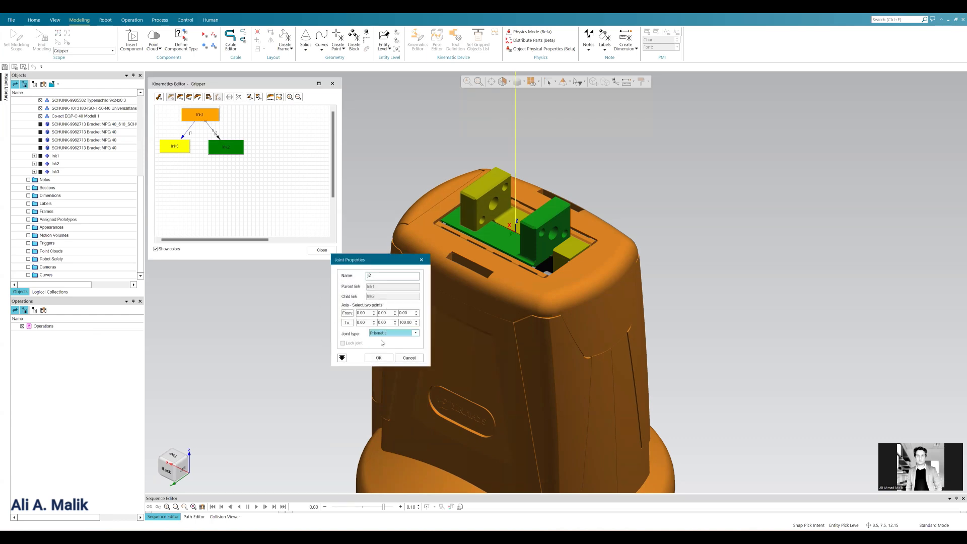
# Define joint j2's axis along the green finger's short top edge, from -13.50, 7.50, 12.15 to -8.50, 7.50, 12.15.
pyautogui.click(347, 313)
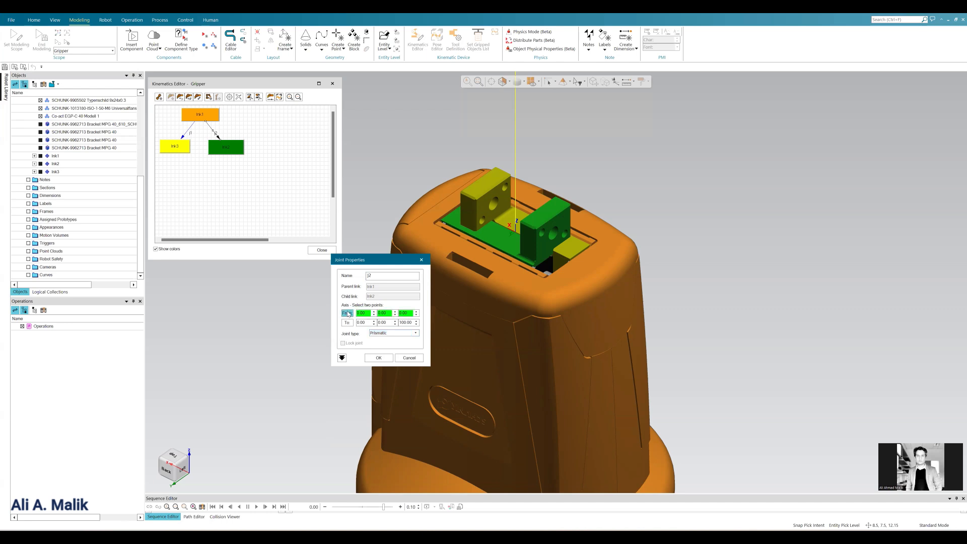
pyautogui.click(534, 225)
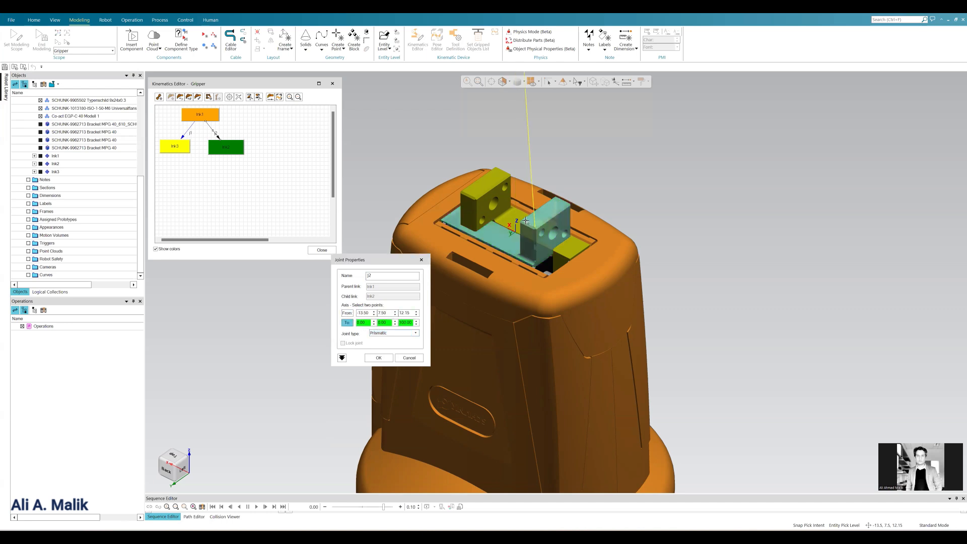
pyautogui.click(523, 220)
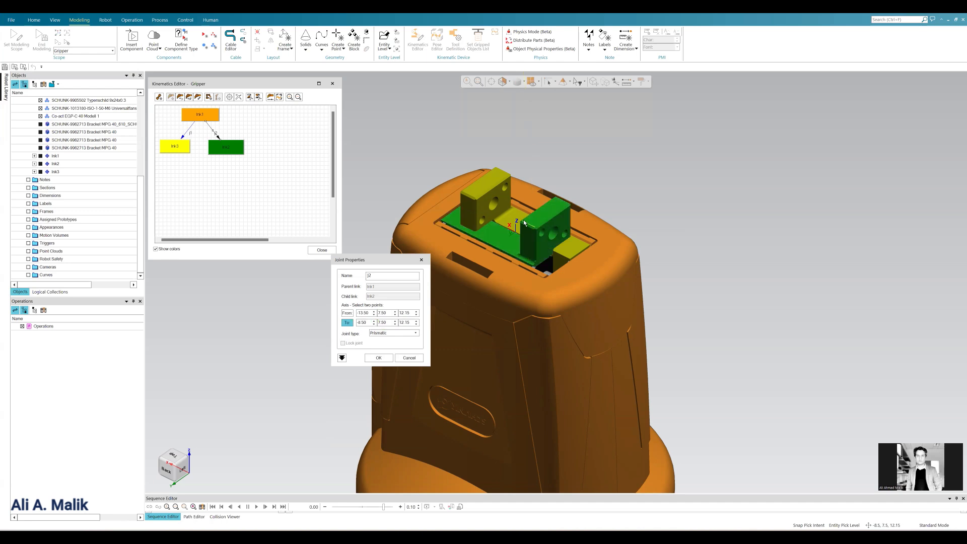
# Set joint j2's limits type to Constant with a high limit of 6, and apply the joint properties.
pyautogui.click(342, 357)
pyautogui.click(388, 361)
pyautogui.click(383, 368)
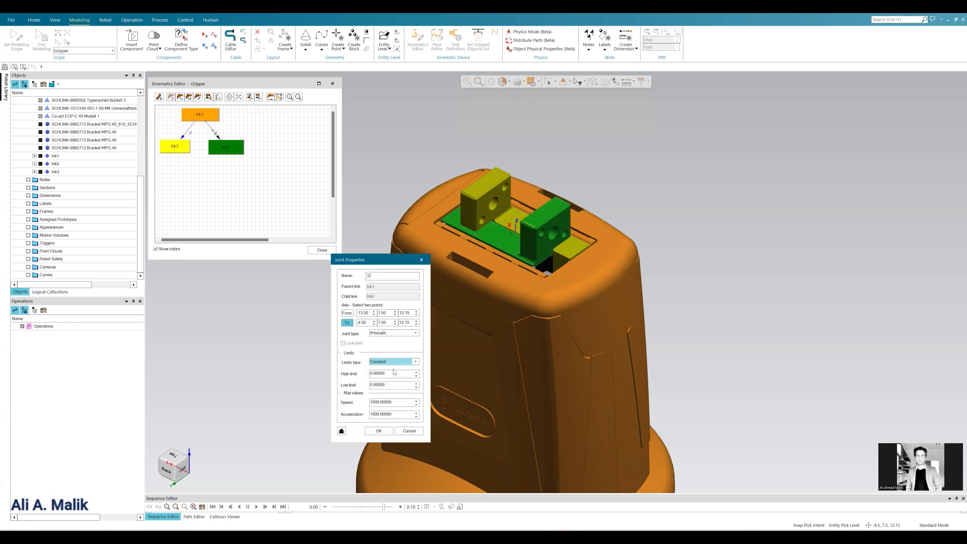
pyautogui.doubleClick(391, 374)
pyautogui.write('6')
pyautogui.click(378, 431)
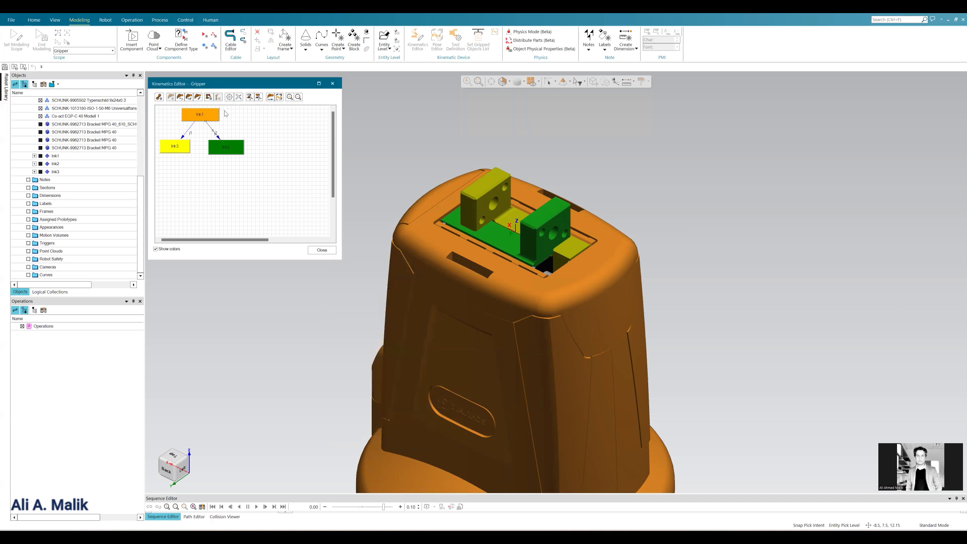
# Test the finger motion with Joint Jog by moving joints j1 and j2 between 0 and 6, finishing at the home position.
pyautogui.click(279, 97)
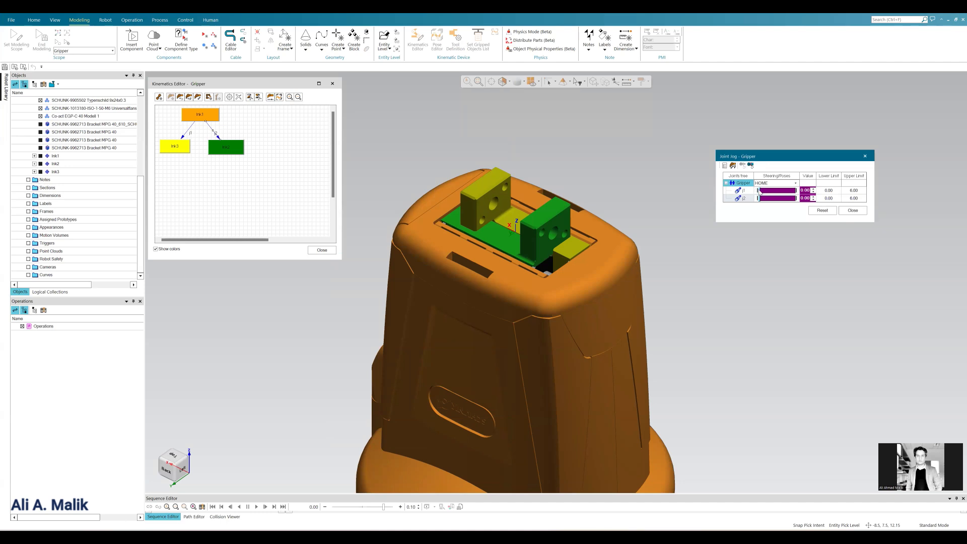
pyautogui.moveTo(760, 190); pyautogui.dragTo(822, 192)
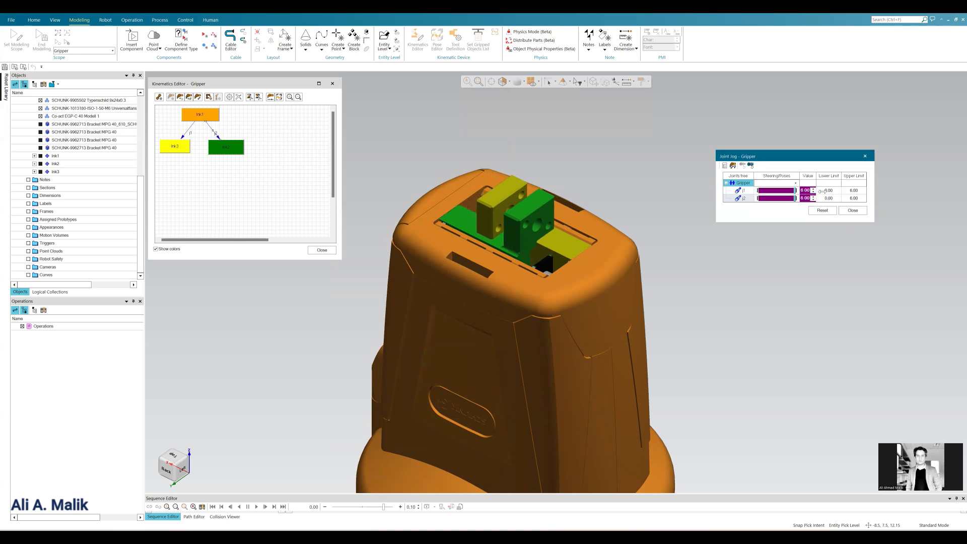
pyautogui.moveTo(453, 288); pyautogui.dragTo(319, 235, button='middle')
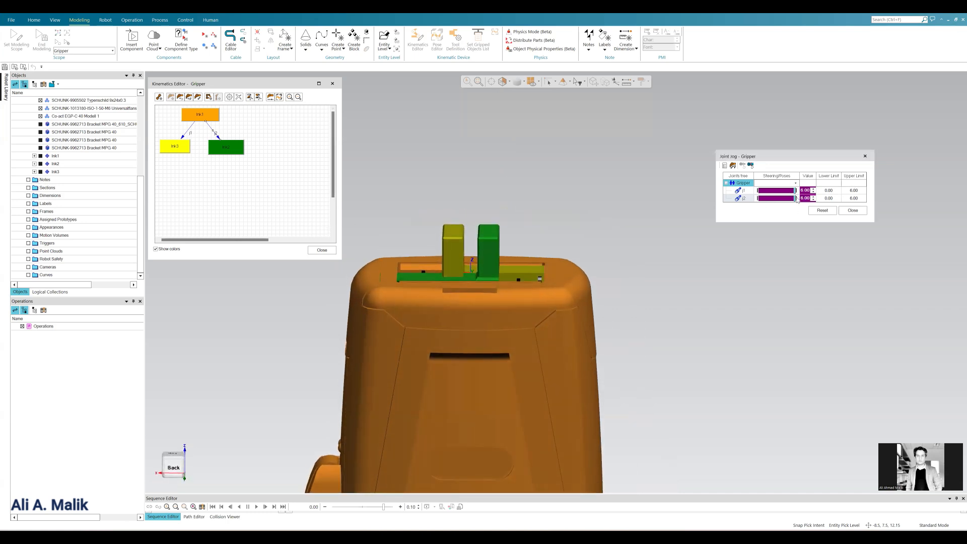
pyautogui.moveTo(793, 199); pyautogui.dragTo(699, 207)
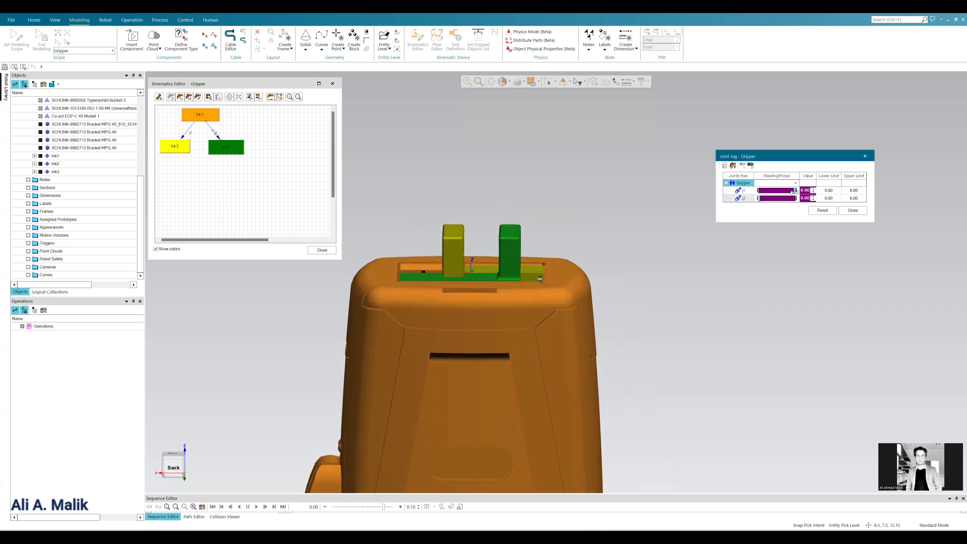
pyautogui.moveTo(795, 191); pyautogui.dragTo(690, 202)
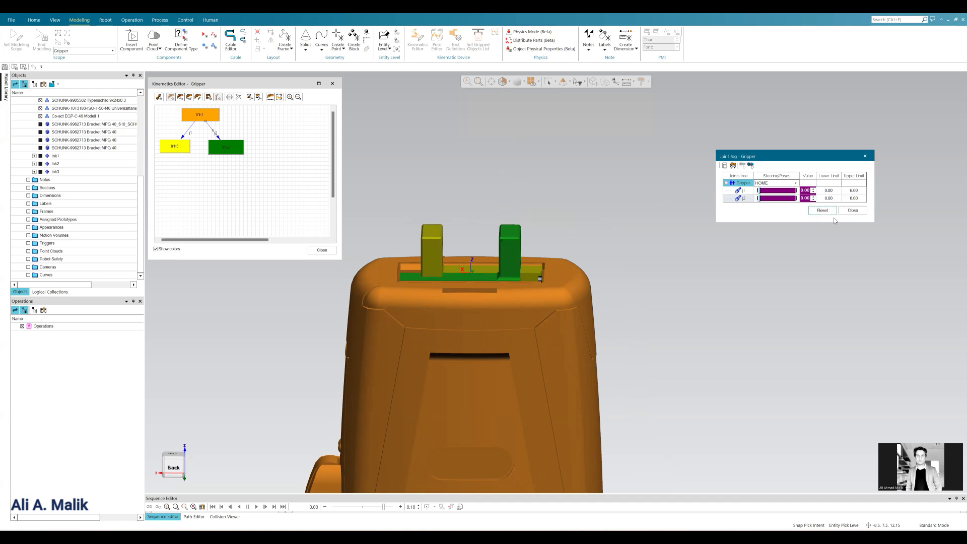
pyautogui.click(861, 213)
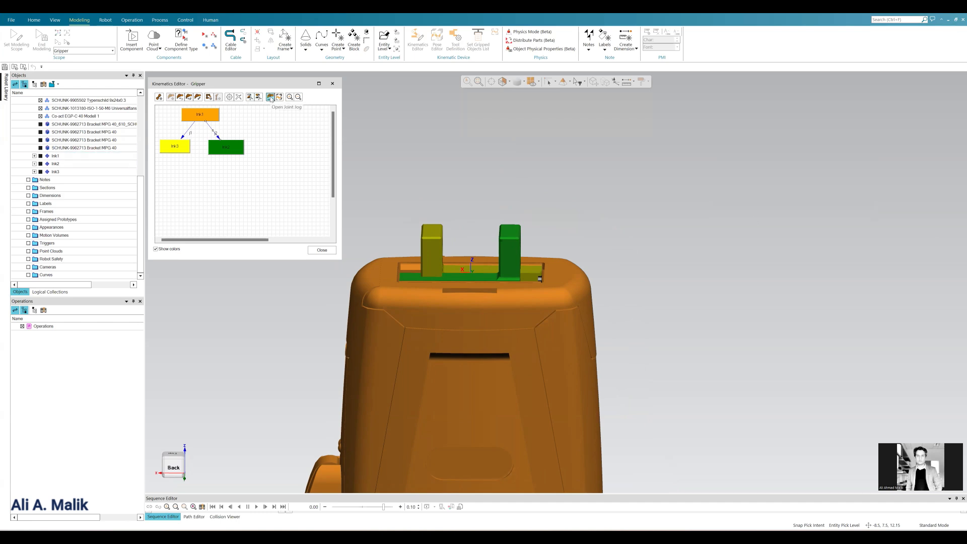
pyautogui.click(271, 98)
pyautogui.moveTo(759, 191)
pyautogui.mouseDown()
pyautogui.moveTo(773, 199)
pyautogui.moveTo(756, 198)
pyautogui.mouseUp()
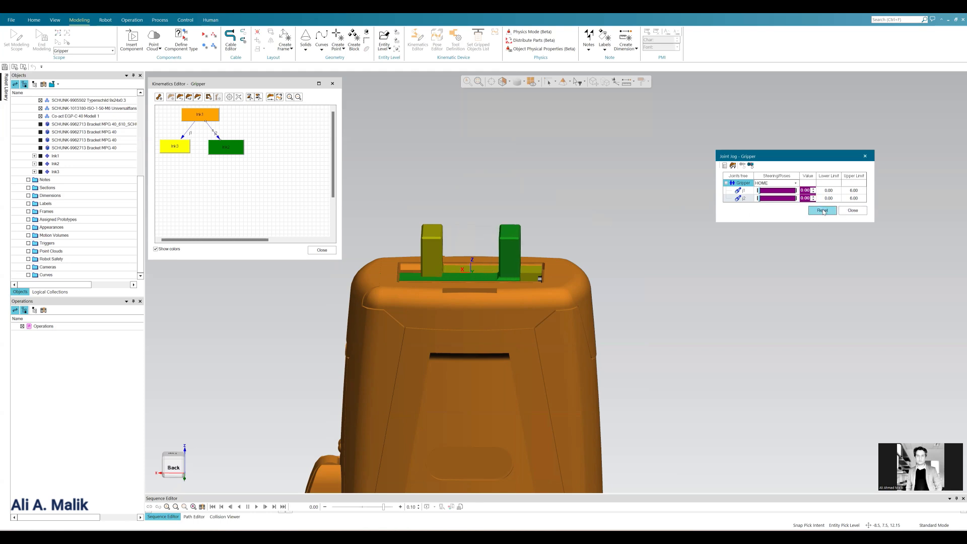
pyautogui.click(859, 212)
# Make joint j2 dependent on joint j1 through a joint function that uses j1 as its only term, and apply the dependency.
pyautogui.moveTo(626, 169); pyautogui.dragTo(583, 214, button='middle')
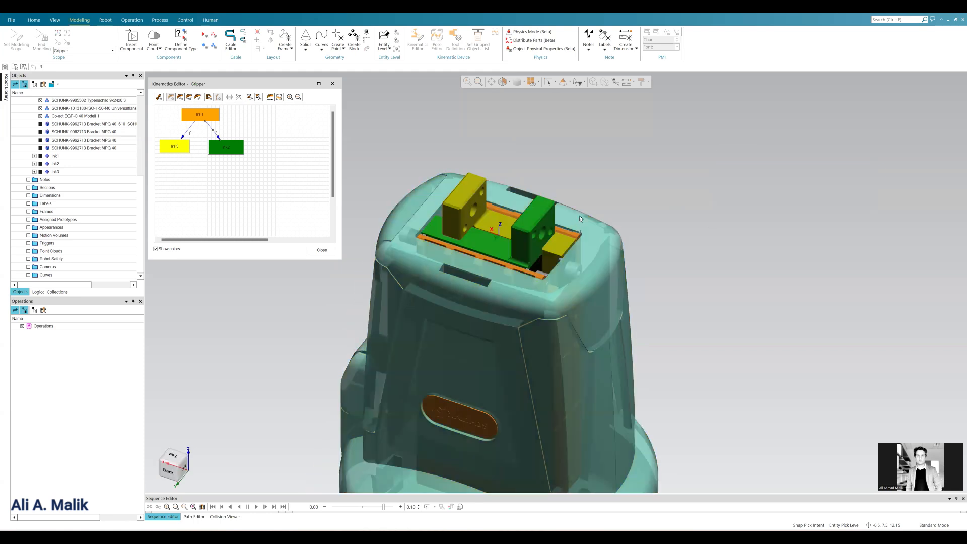
pyautogui.scroll(1, 563, 232)
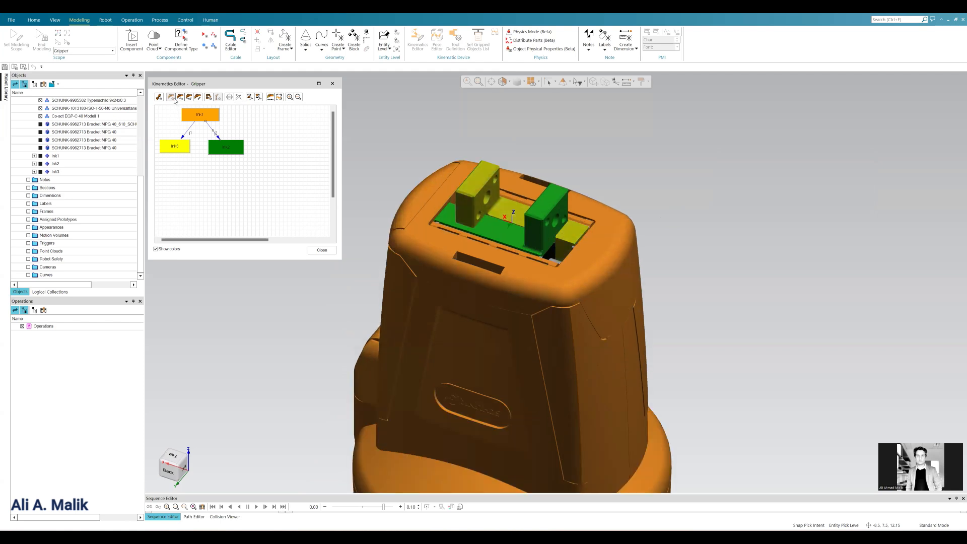
pyautogui.click(188, 132)
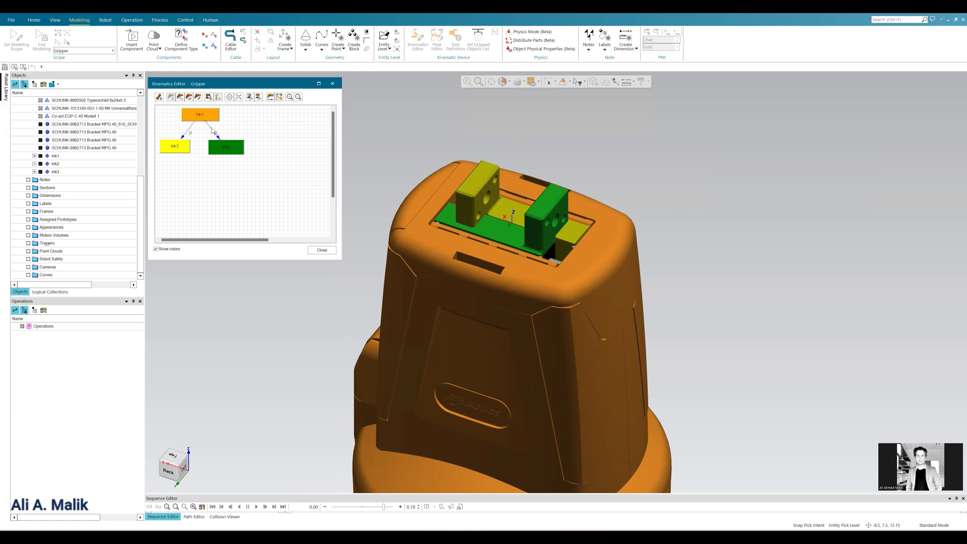
pyautogui.click(197, 99)
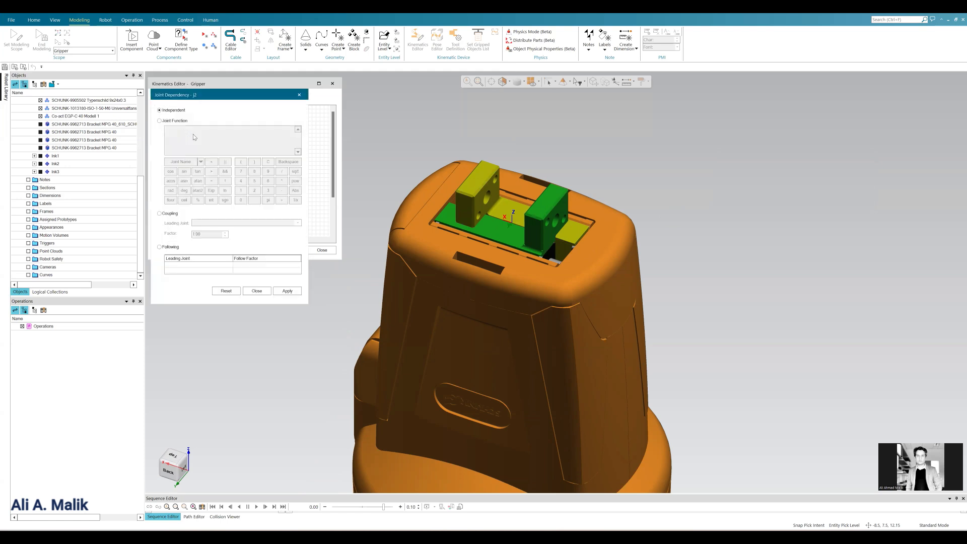
pyautogui.click(171, 121)
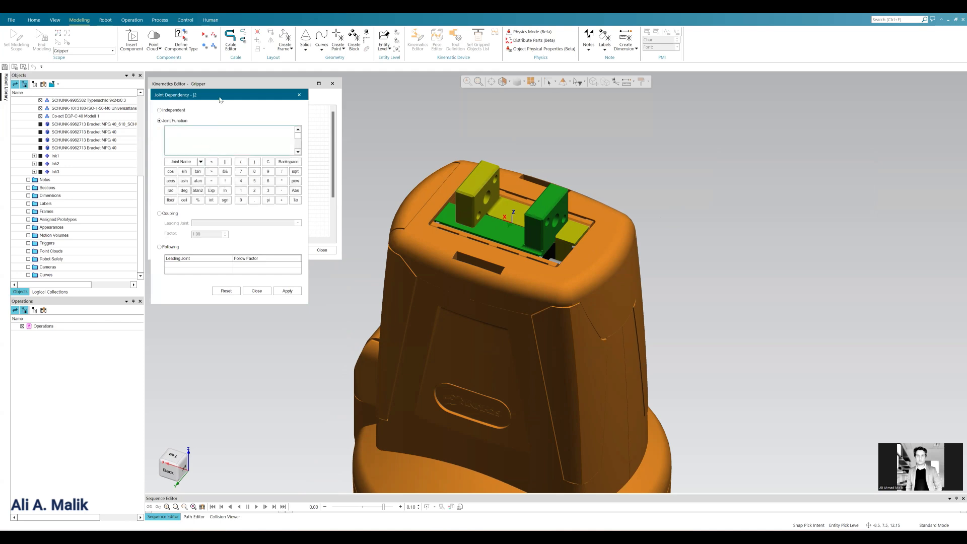
pyautogui.moveTo(225, 101); pyautogui.dragTo(747, 114)
pyautogui.click(723, 175)
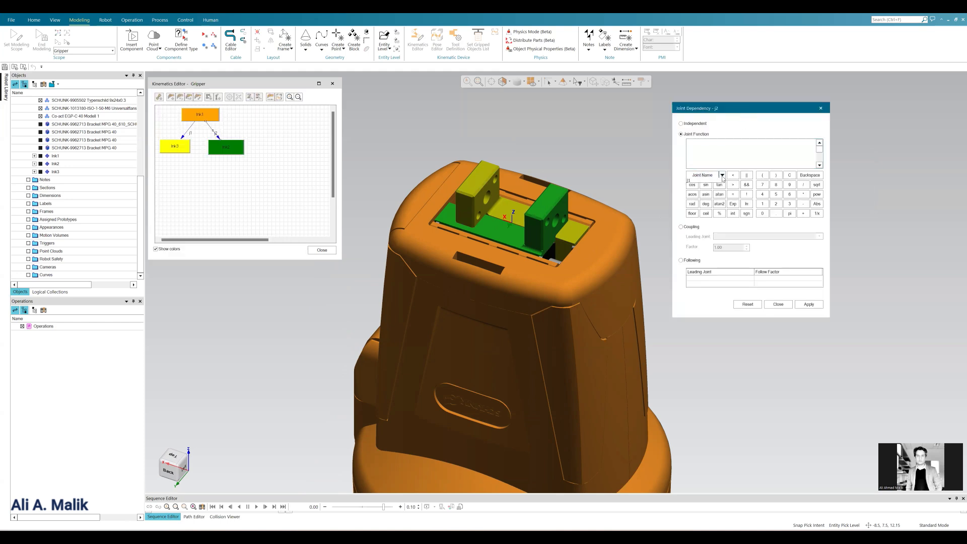
pyautogui.click(703, 179)
pyautogui.click(703, 176)
pyautogui.click(803, 307)
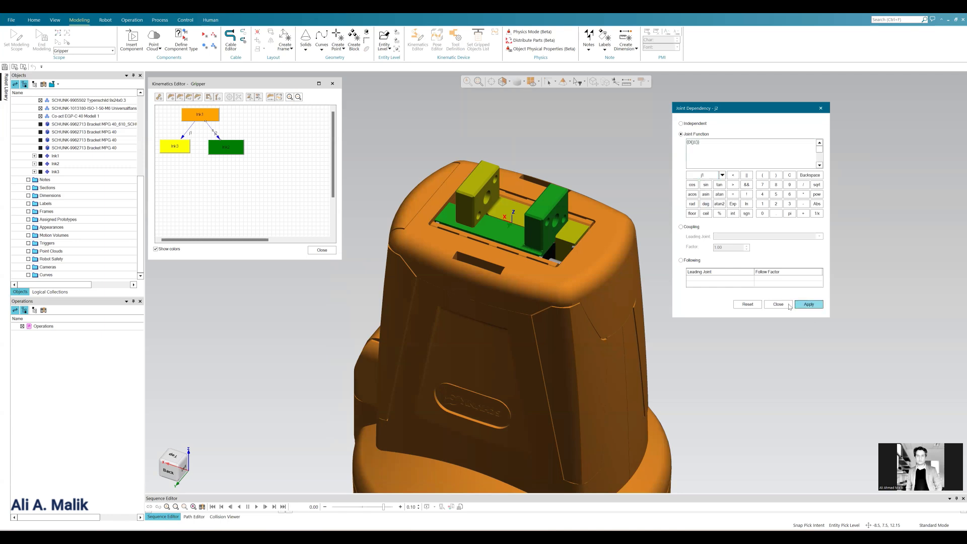
pyautogui.click(776, 306)
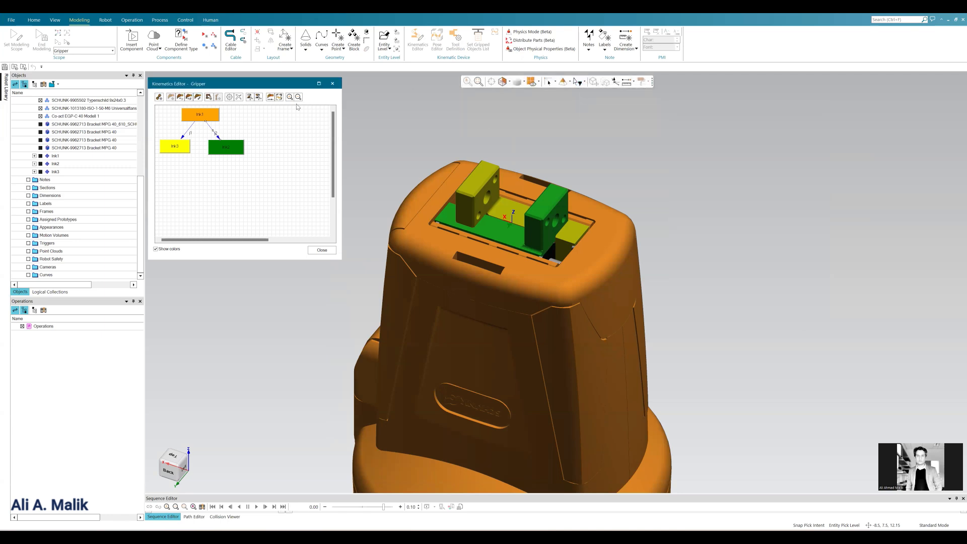
# Jog joint j1 through its range to check that both fingers move together, and close Joint Jog.
pyautogui.click(270, 97)
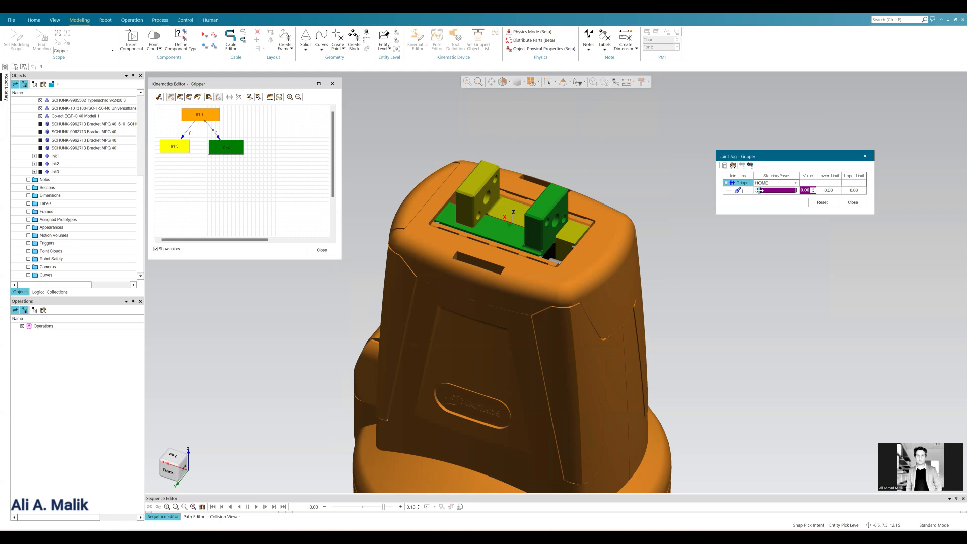
pyautogui.moveTo(759, 190); pyautogui.dragTo(829, 186)
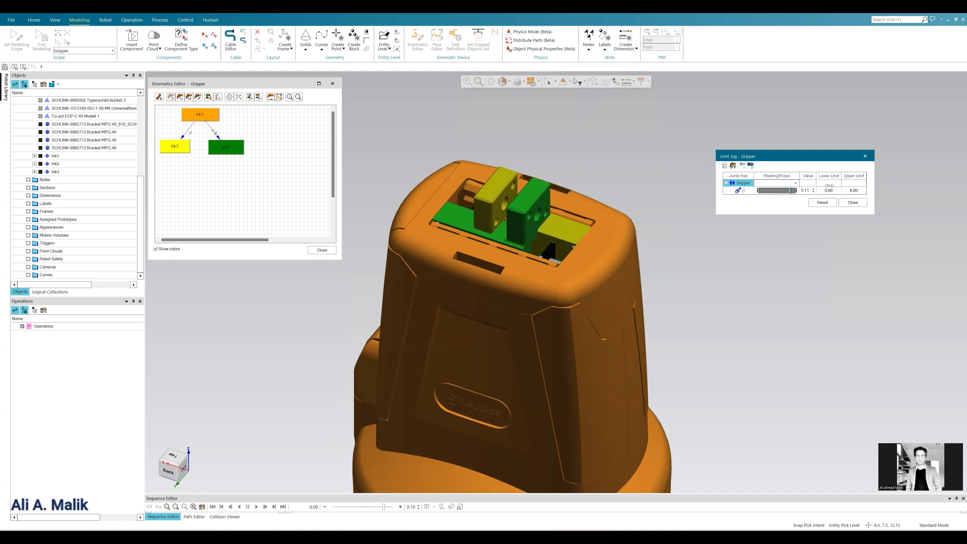
pyautogui.click(852, 202)
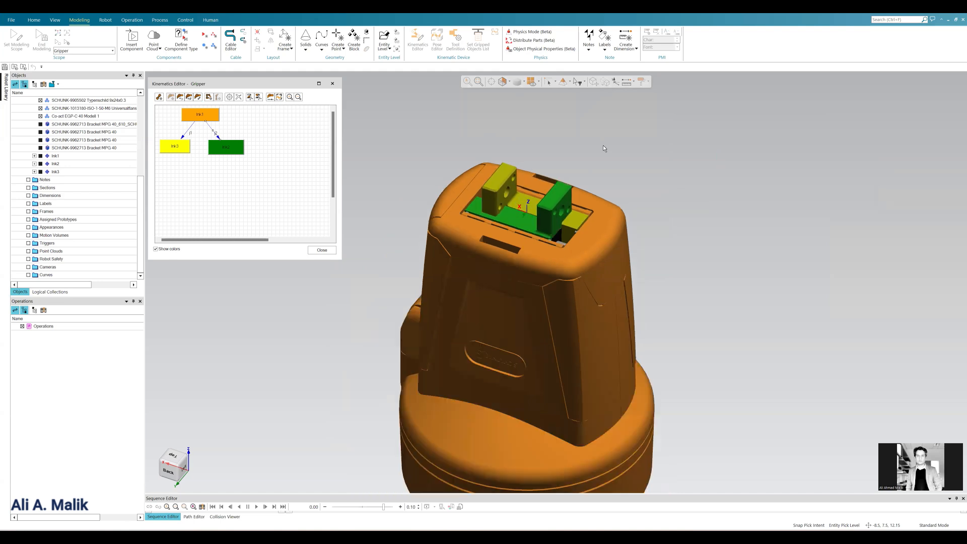
pyautogui.scroll(-2, 595, 210)
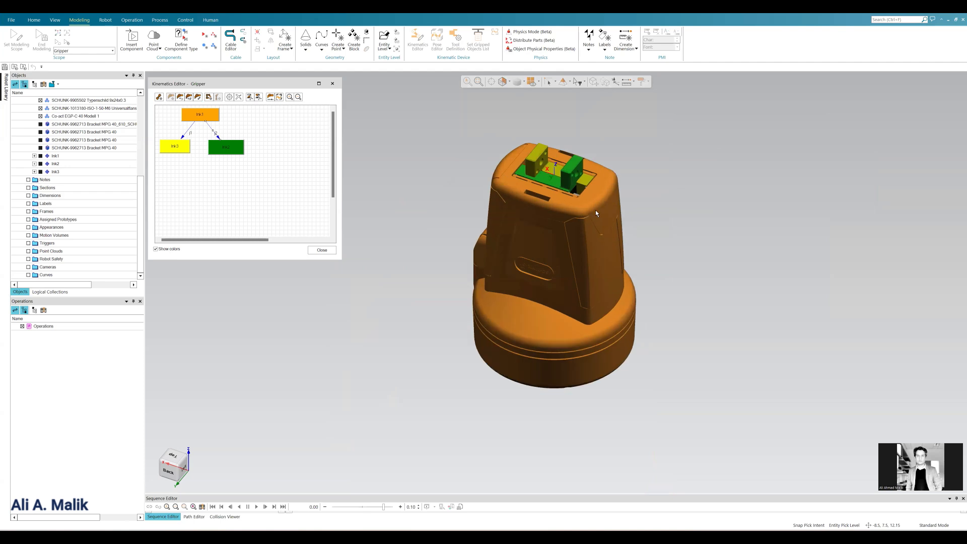
pyautogui.click(259, 98)
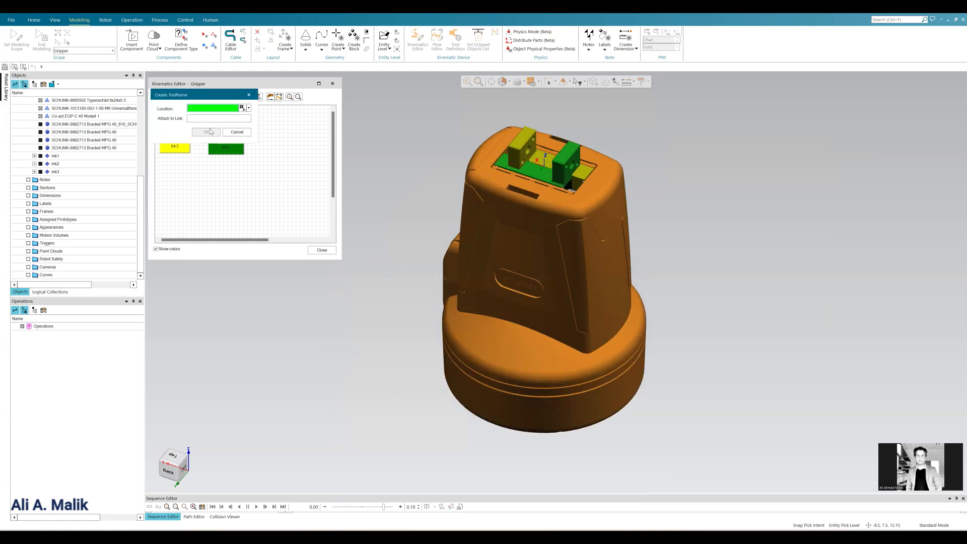
pyautogui.click(249, 109)
pyautogui.click(279, 139)
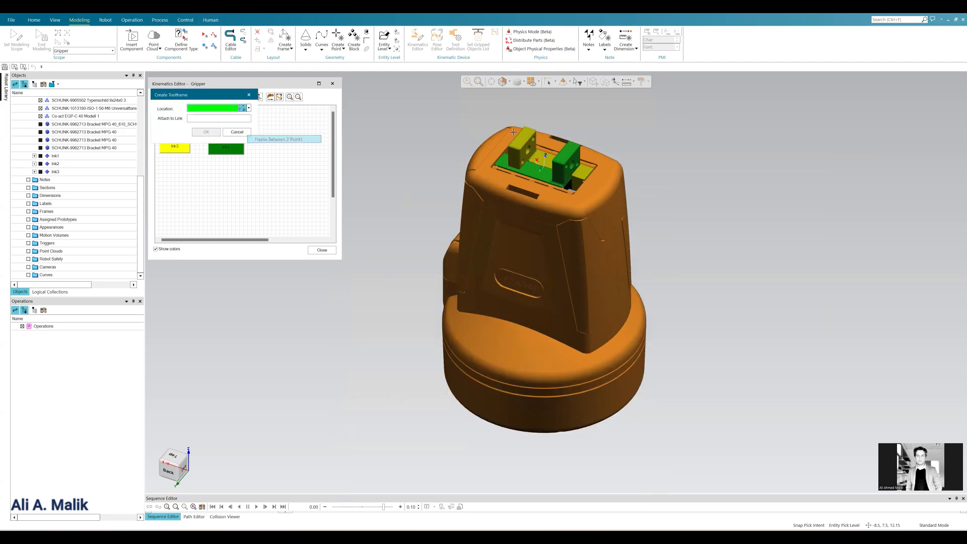
pyautogui.scroll(3, 511, 130)
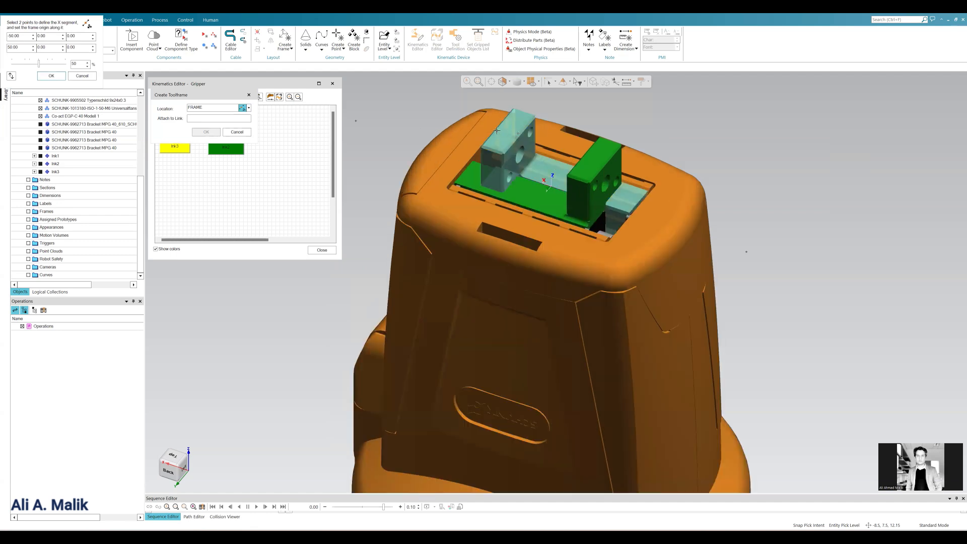
pyautogui.click(498, 129)
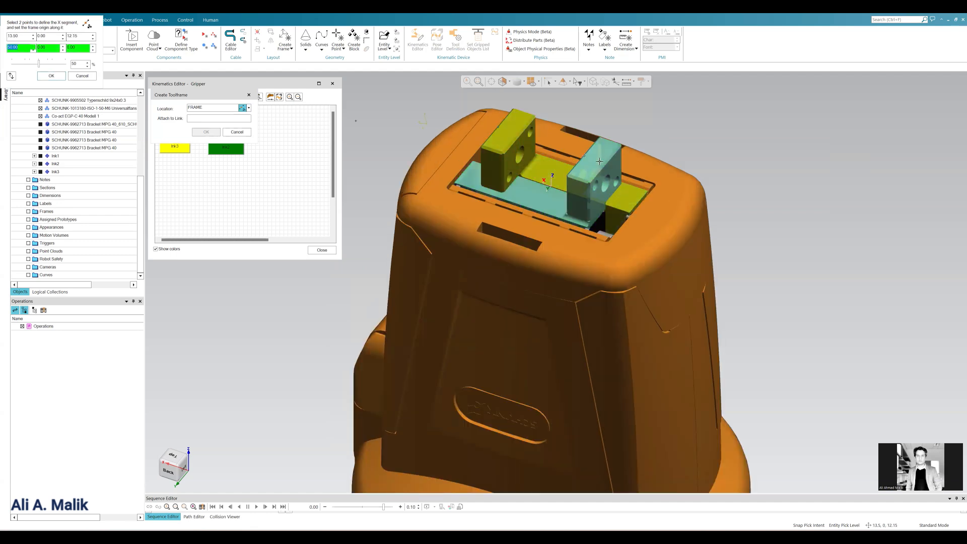
pyautogui.click(602, 163)
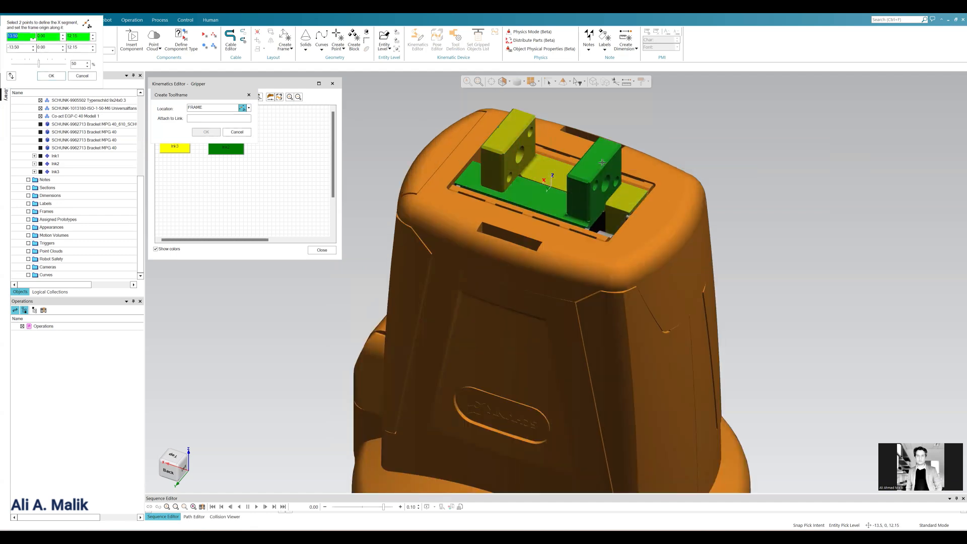
pyautogui.click(52, 76)
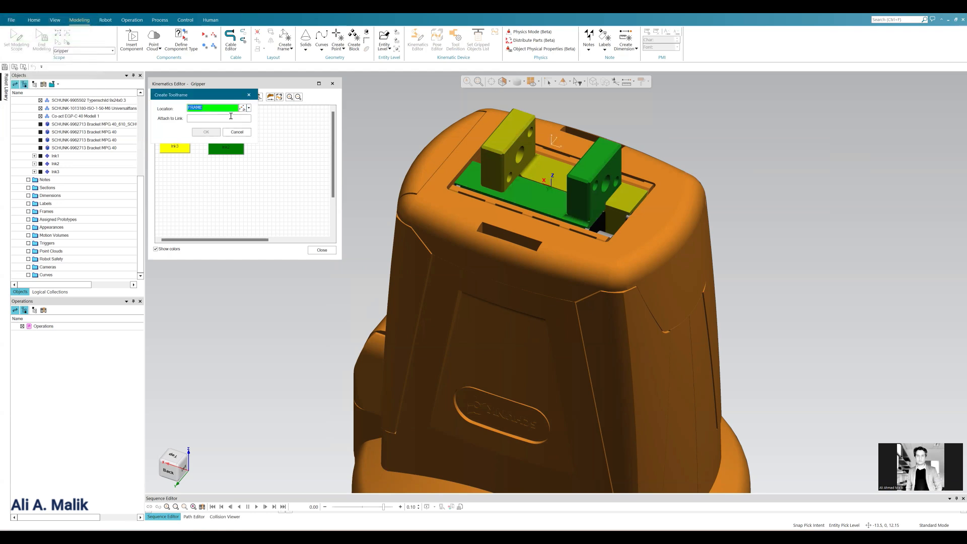
pyautogui.click(479, 257)
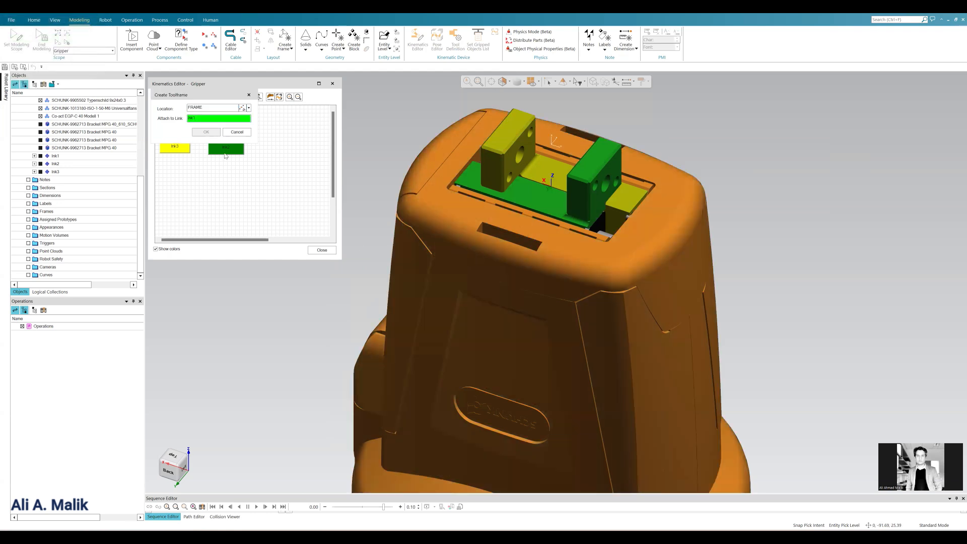
pyautogui.moveTo(450, 185); pyautogui.dragTo(545, 201, button='middle')
pyautogui.click(500, 182)
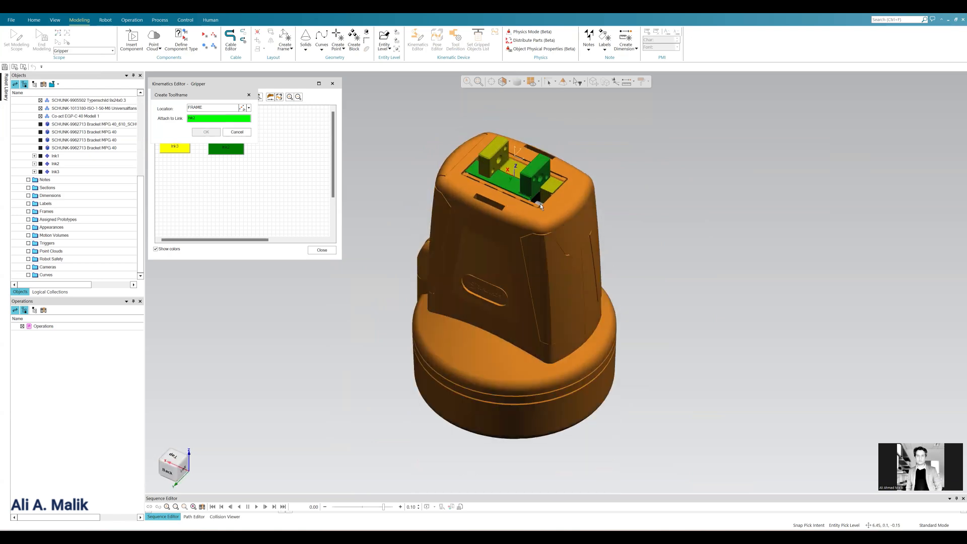
pyautogui.click(540, 203)
pyautogui.click(240, 116)
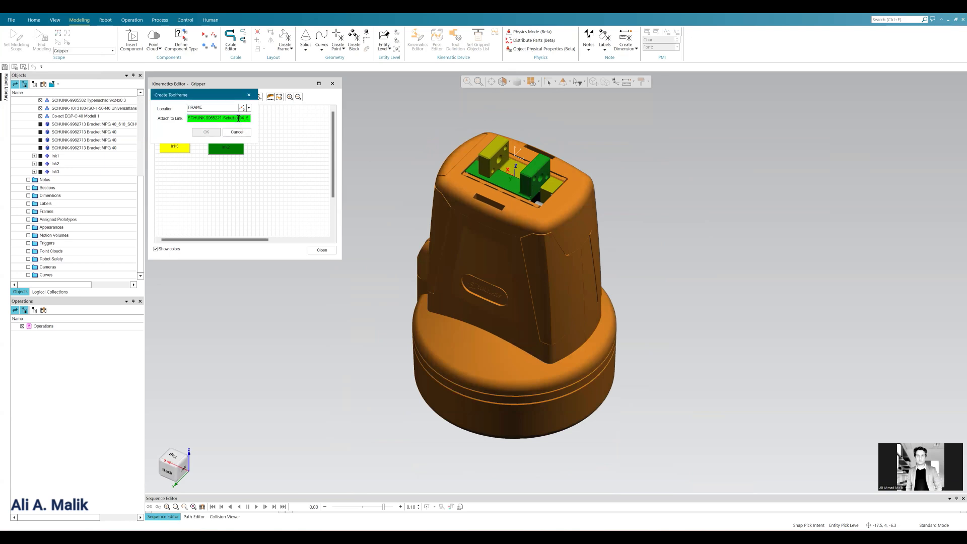
pyautogui.doubleClick(239, 119)
pyautogui.click(248, 133)
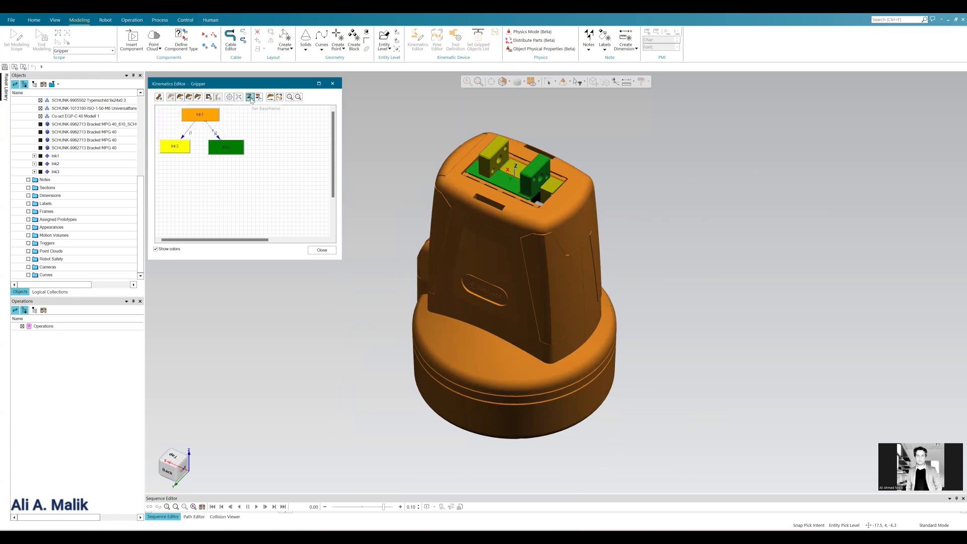
# Set the gripper's baseframe using Frame by circle center, picking the centre of the mounting flange on the underside at 0, 0, -118.30.
pyautogui.click(250, 97)
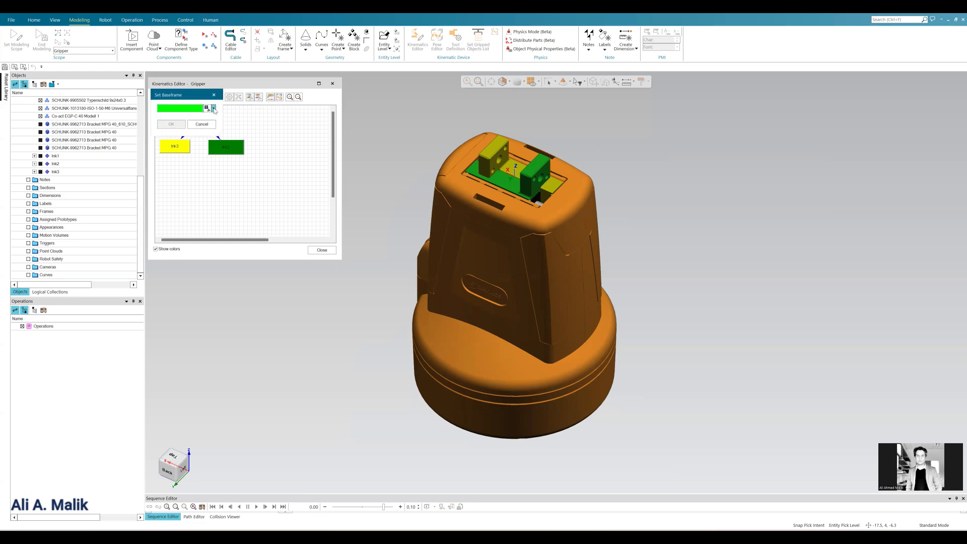
pyautogui.click(214, 108)
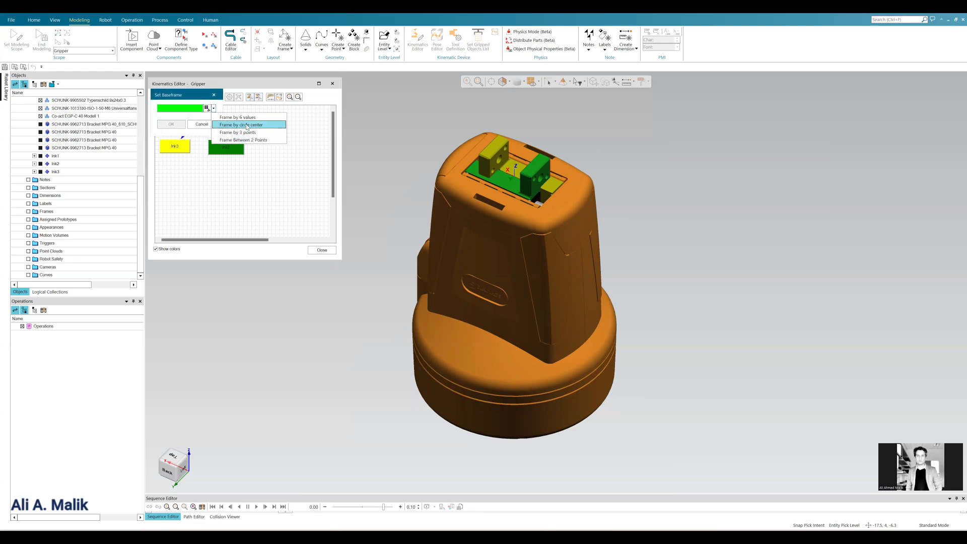
pyautogui.click(247, 125)
pyautogui.moveTo(536, 297); pyautogui.dragTo(563, 256, button='middle')
pyautogui.scroll(5, 644, 284)
pyautogui.click(627, 269)
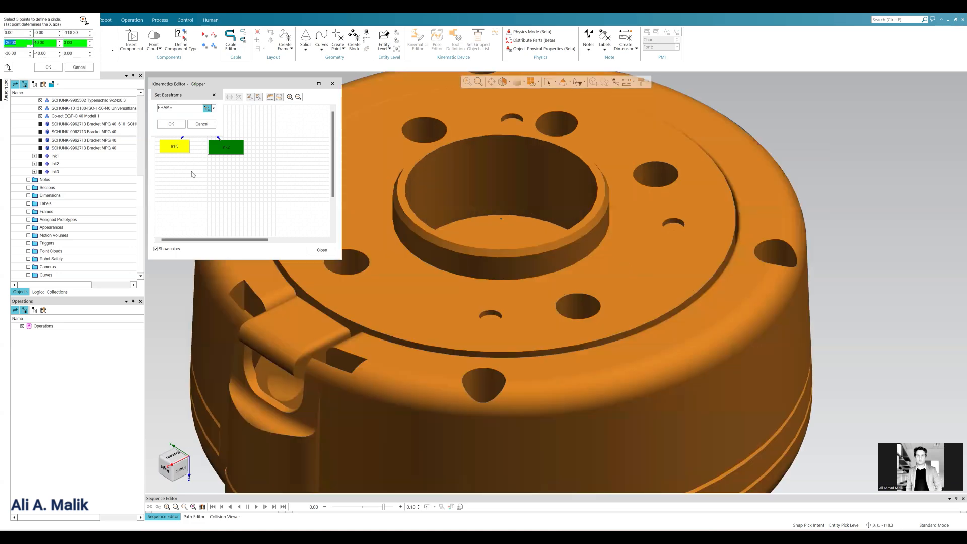
pyautogui.click(48, 67)
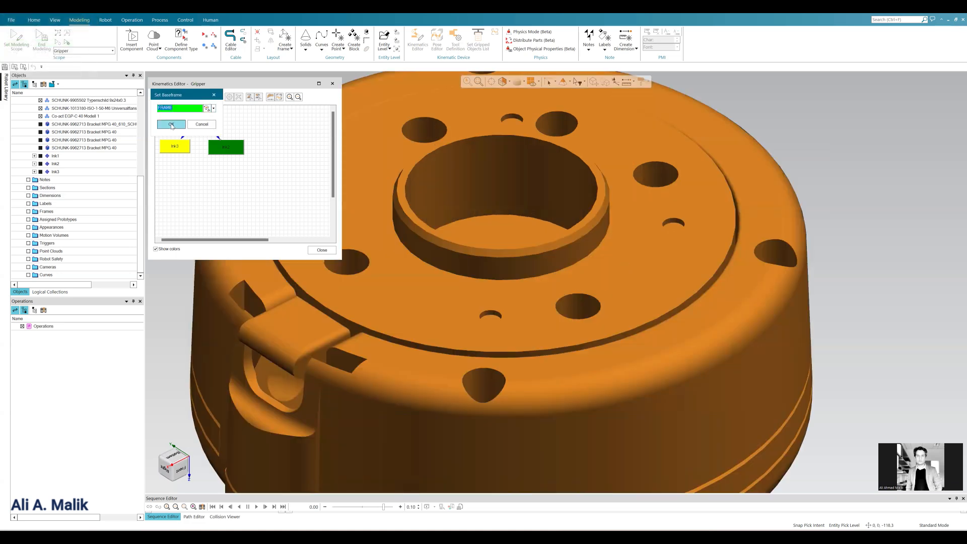
pyautogui.click(172, 124)
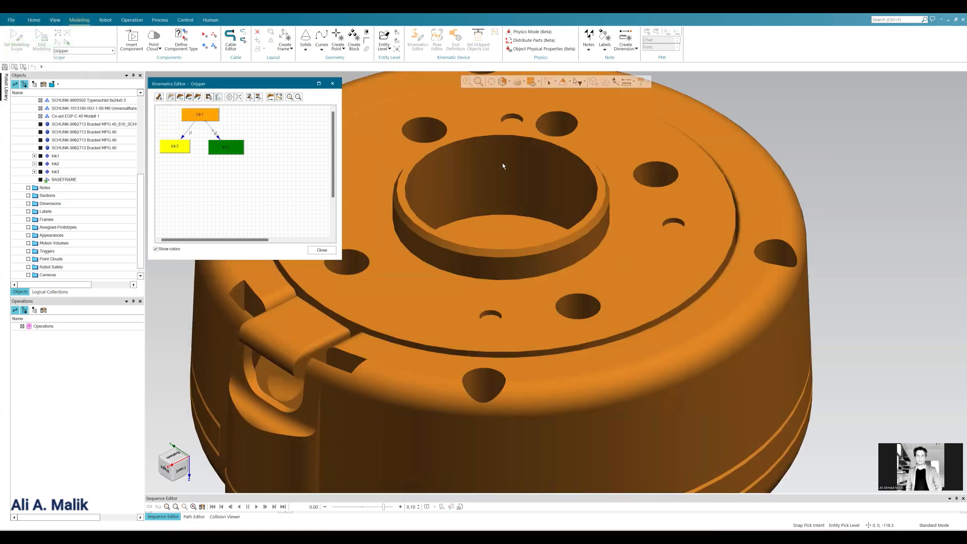
# Start a toolframe with Frame Between 2 Points, picking the top edges of both fingers at 8.50, 0, 12.15 and -8.50, 0, 12.15.
pyautogui.scroll(-5, 503, 166)
pyautogui.moveTo(488, 195); pyautogui.dragTo(512, 153, button='middle')
pyautogui.scroll(3, 512, 153)
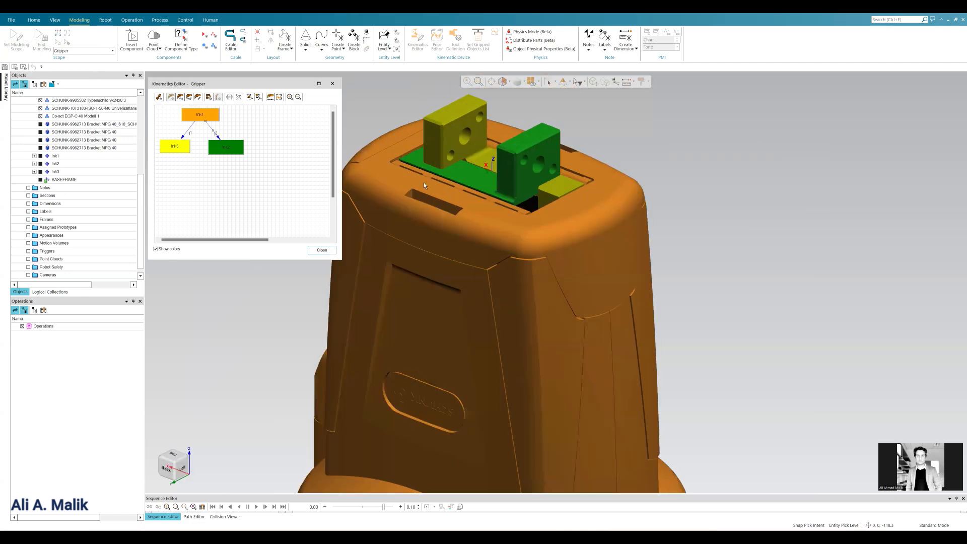
pyautogui.click(258, 97)
pyautogui.moveTo(505, 169); pyautogui.dragTo(419, 130, button='middle')
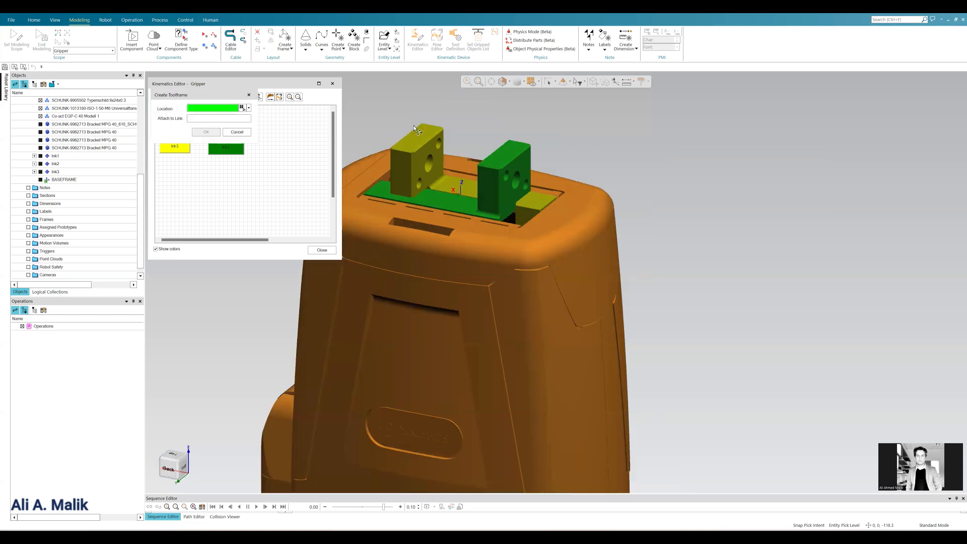
pyautogui.click(248, 107)
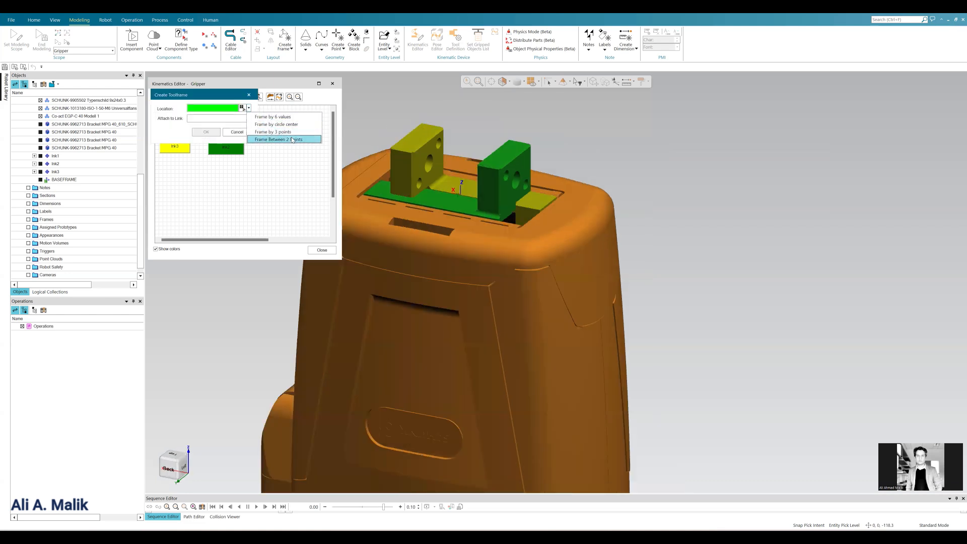
pyautogui.click(293, 140)
pyautogui.moveTo(452, 178); pyautogui.dragTo(415, 184, button='middle')
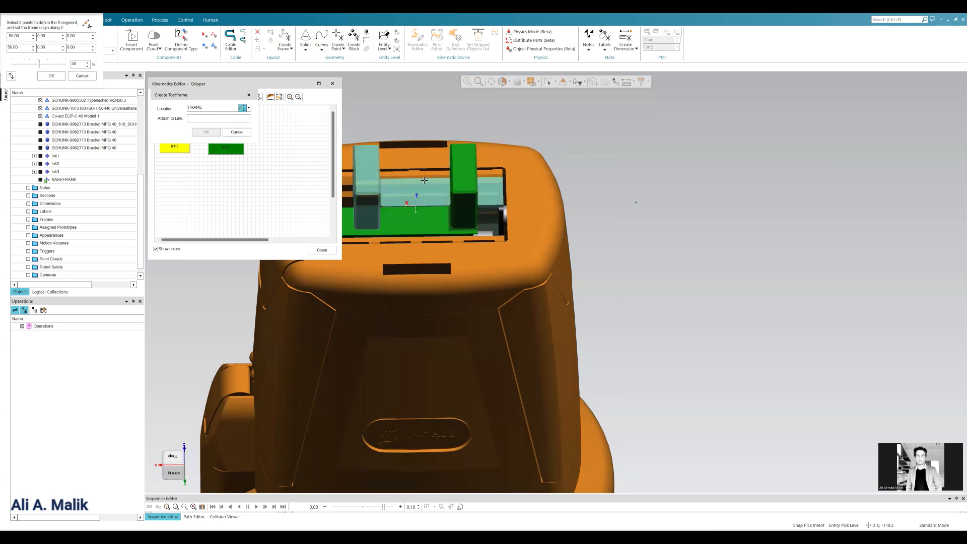
pyautogui.click(371, 172)
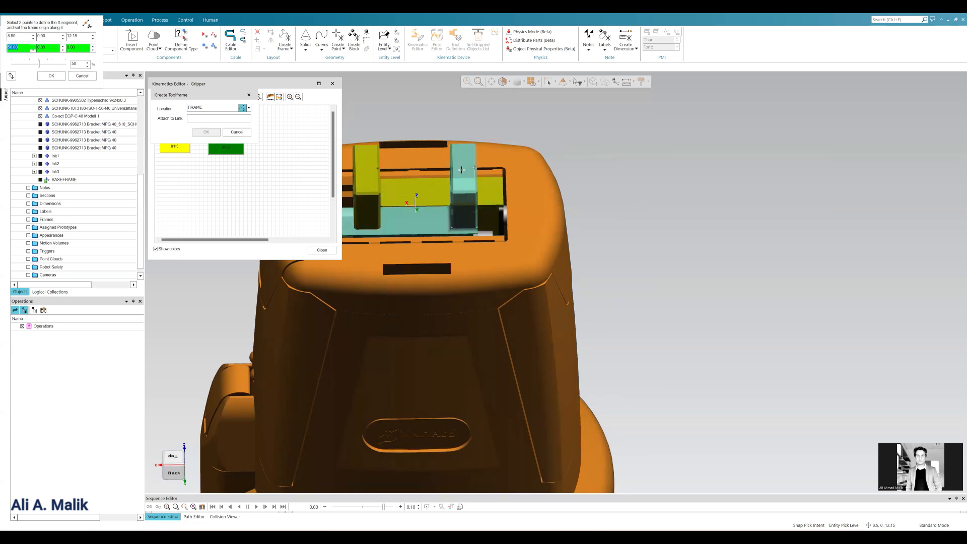
pyautogui.click(453, 171)
pyautogui.moveTo(443, 176); pyautogui.dragTo(473, 146, button='middle')
# Attach the toolframe to the yellow finger's link, create it, and close the Kinematics Editor.
pyautogui.click(205, 119)
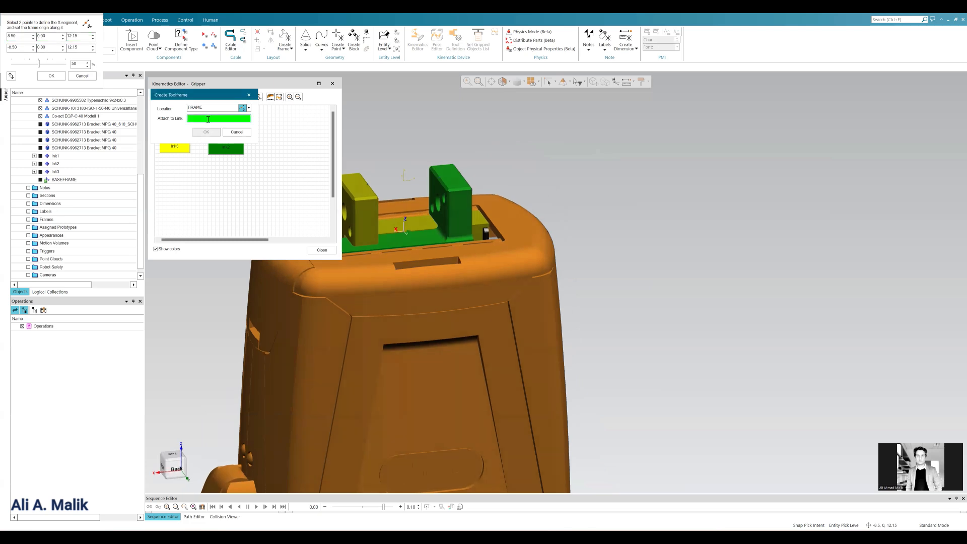
pyautogui.scroll(-3, 487, 124)
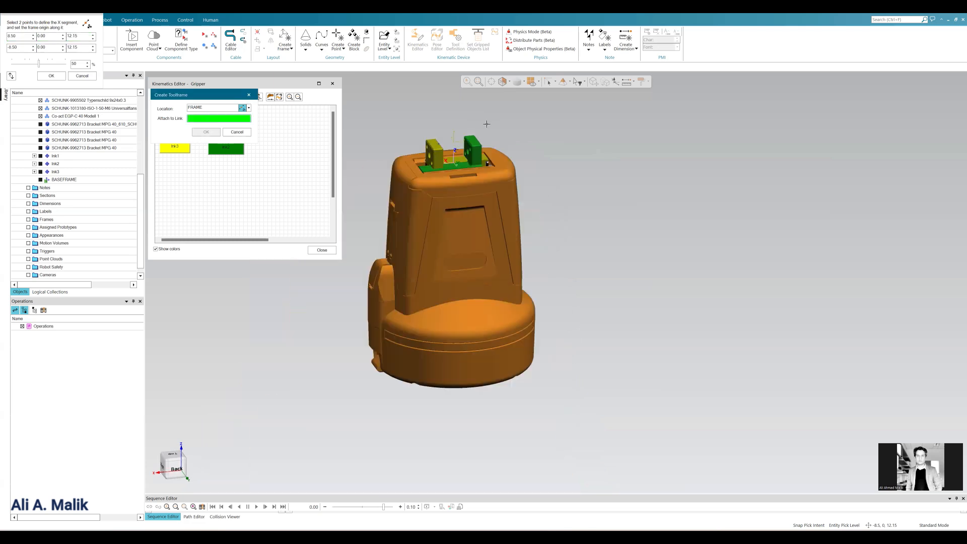
pyautogui.click(437, 180)
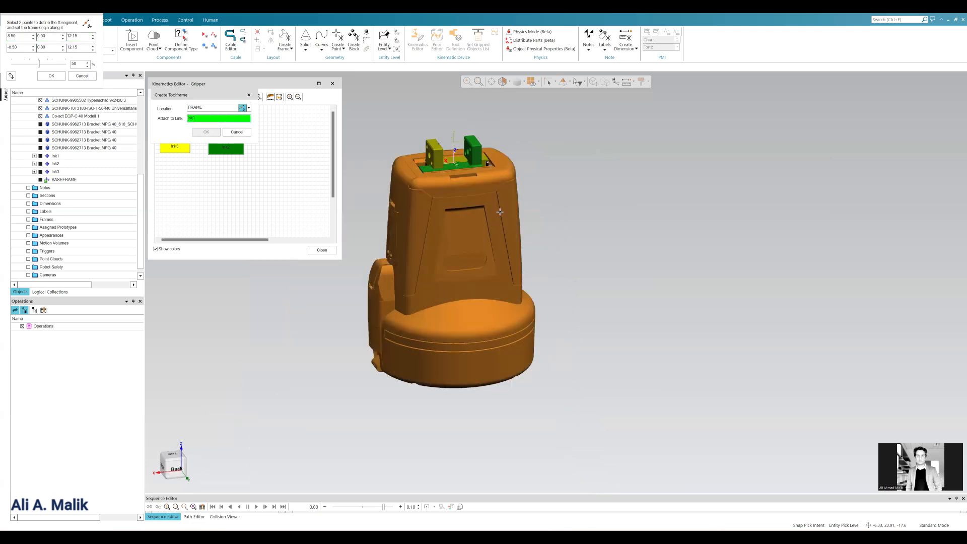
pyautogui.moveTo(499, 212); pyautogui.dragTo(438, 383, button='middle')
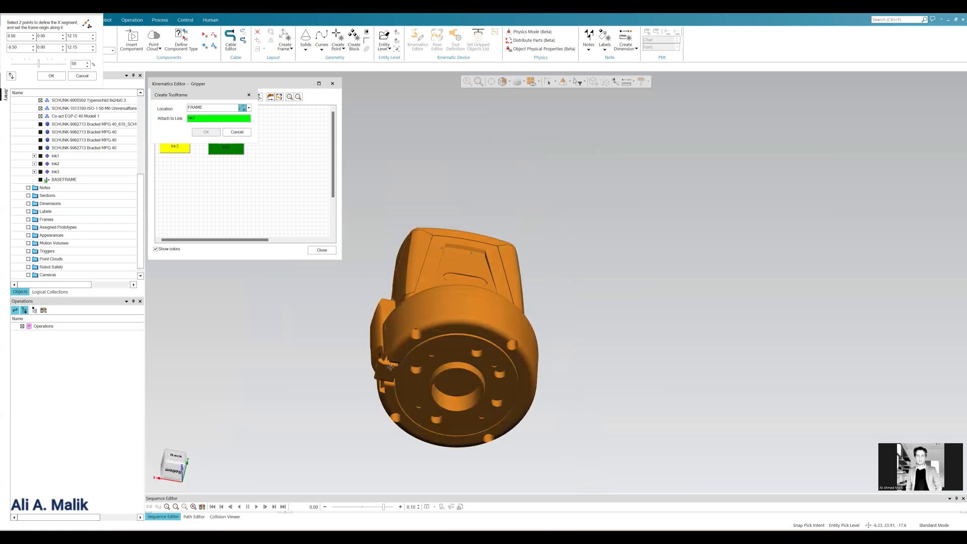
pyautogui.moveTo(412, 343); pyautogui.dragTo(391, 145, button='middle')
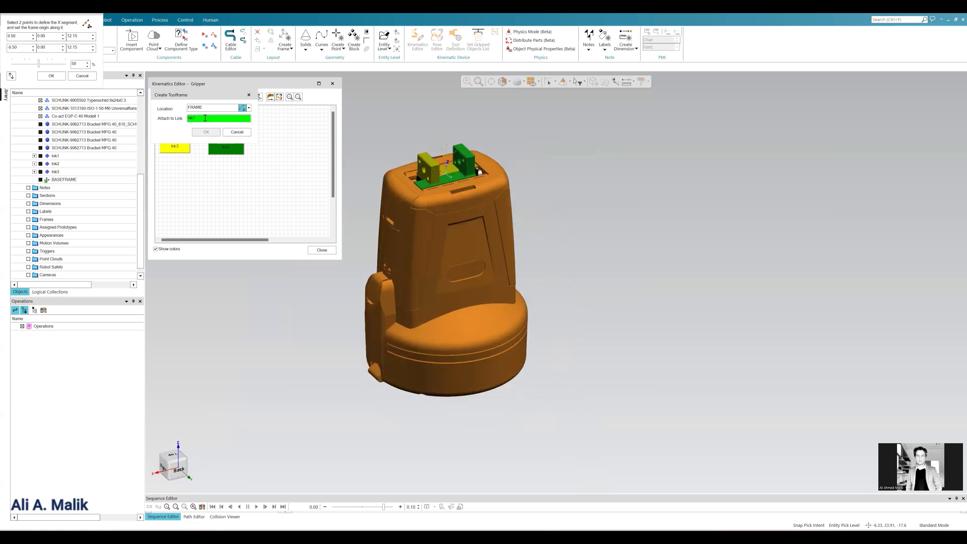
pyautogui.click(436, 175)
pyautogui.click(435, 173)
pyautogui.click(214, 132)
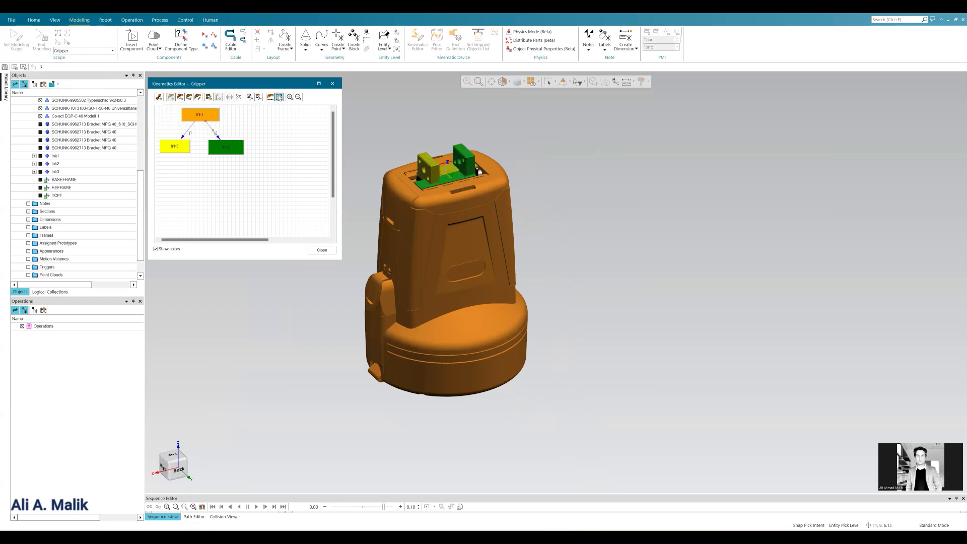
pyautogui.click(322, 250)
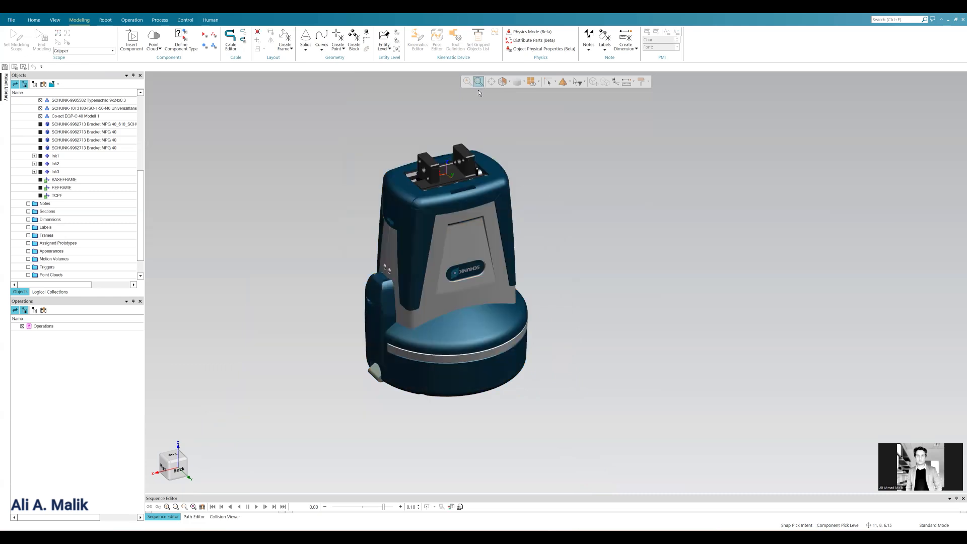
# Select the whole gripper in the model and reopen it in the Kinematics Editor.
pyautogui.click(487, 185)
pyautogui.scroll(2, 396, 174)
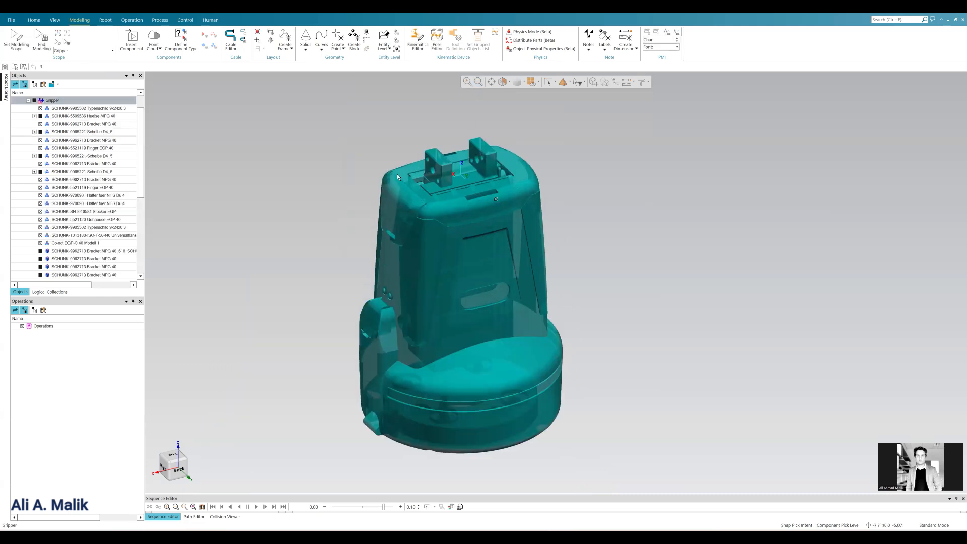
pyautogui.scroll(-2, 431, 158)
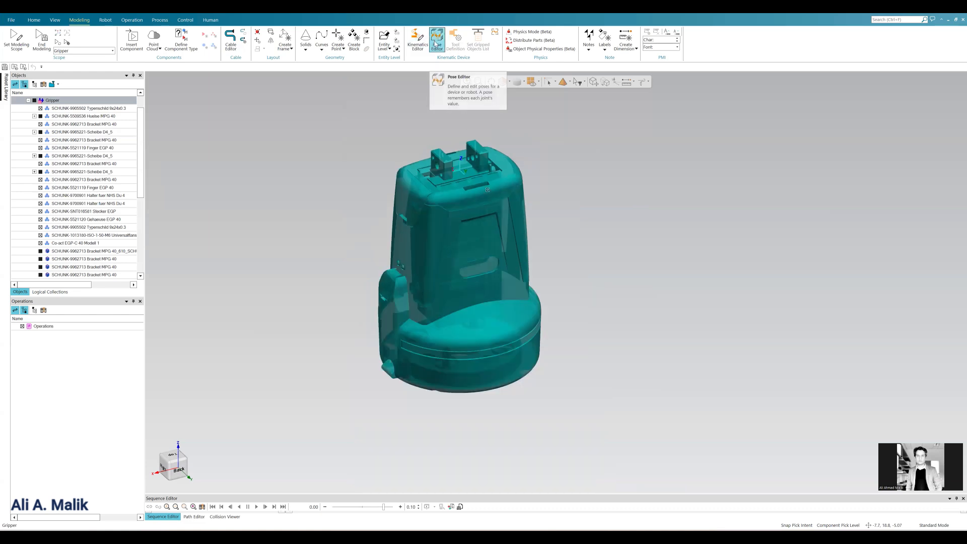
pyautogui.click(561, 149)
pyautogui.click(452, 210)
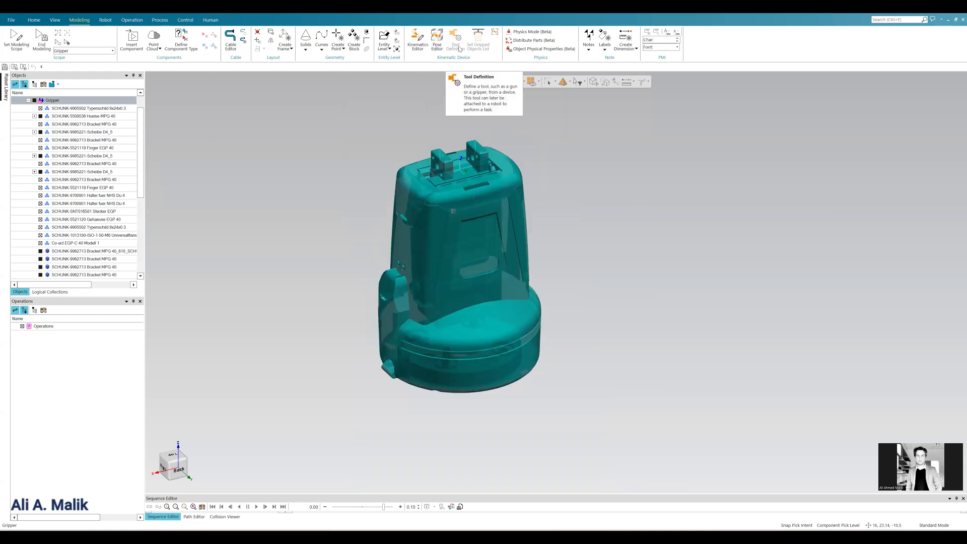
pyautogui.click(418, 40)
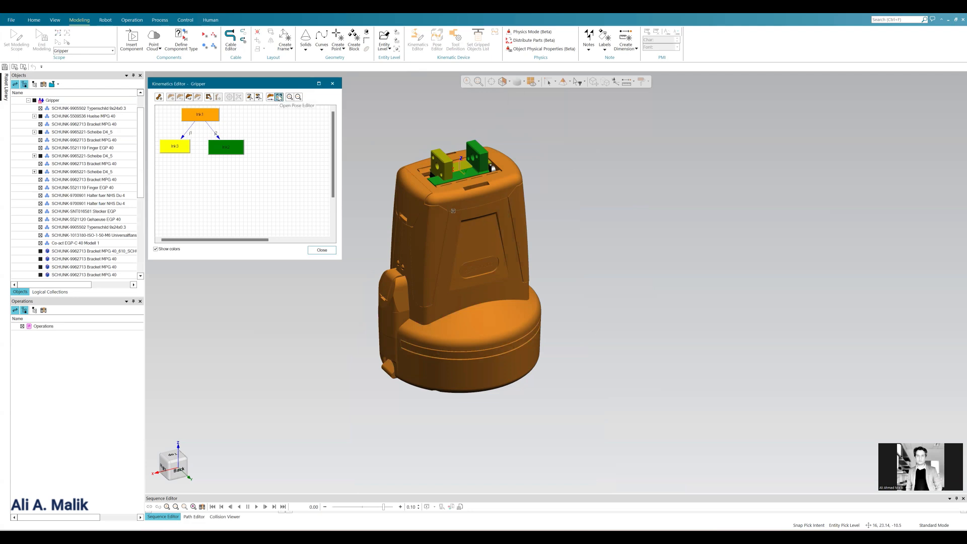
# Open the gripper's Pose Editor, enlarge it, and create a pose named OPEN with joint j1 at 0.00.
pyautogui.click(279, 97)
pyautogui.moveTo(317, 203); pyautogui.dragTo(632, 137)
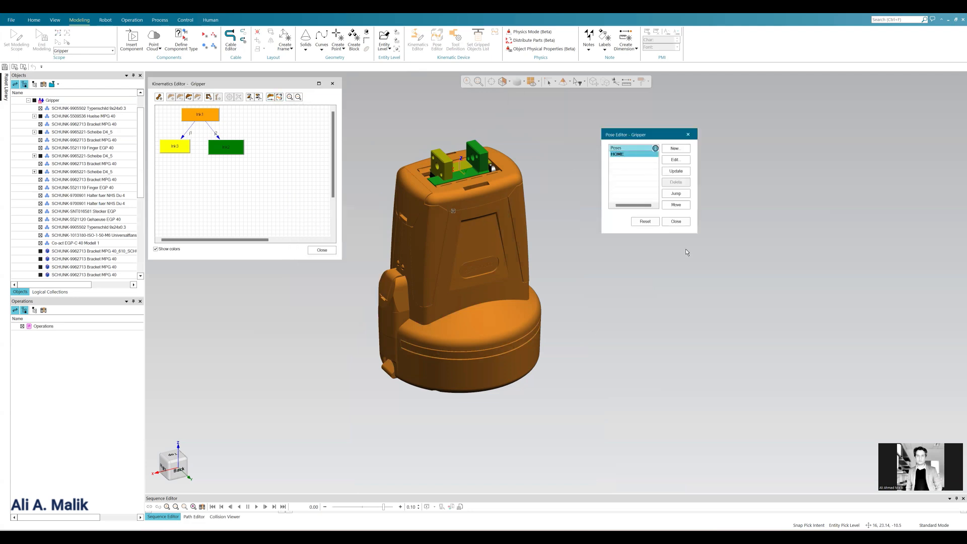
pyautogui.moveTo(695, 231); pyautogui.dragTo(738, 288)
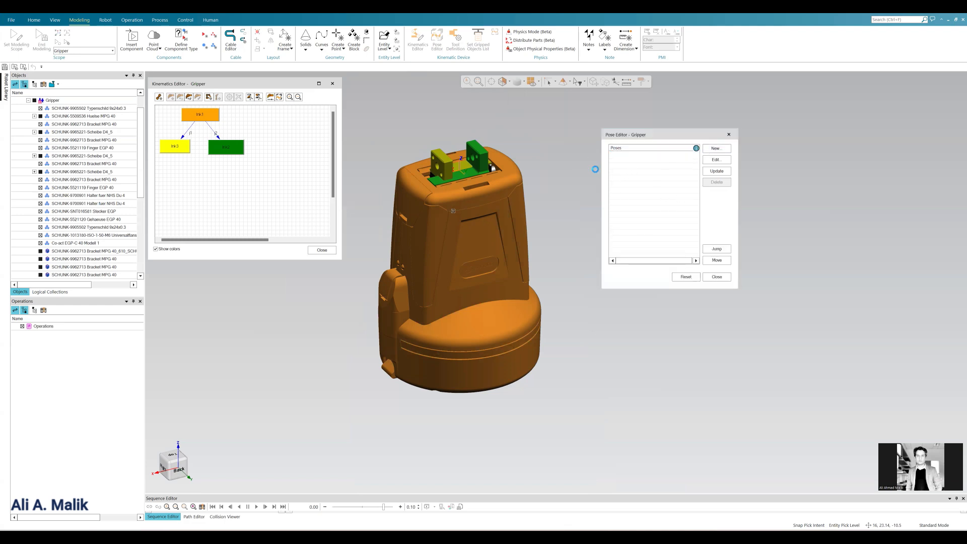
pyautogui.click(716, 148)
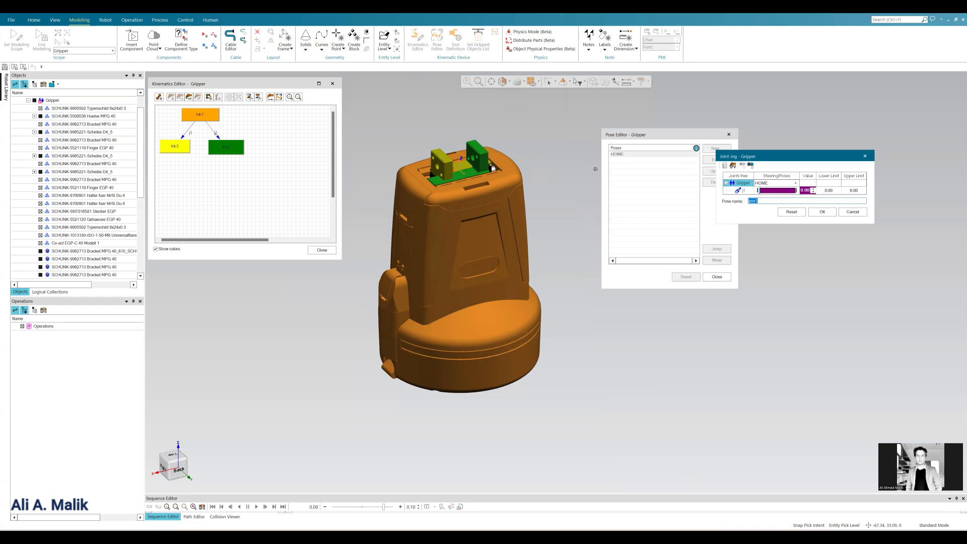
pyautogui.write('OPEN')
pyautogui.click(822, 212)
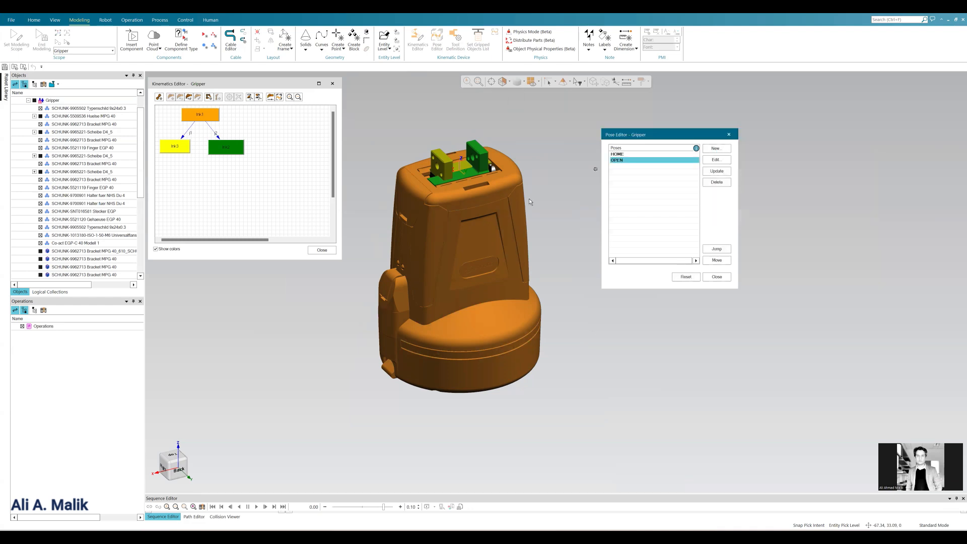
# Create a second gripper pose named CLOSE with joint j1 jogged to its upper limit.
pyautogui.click(716, 150)
pyautogui.write('CLOSE')
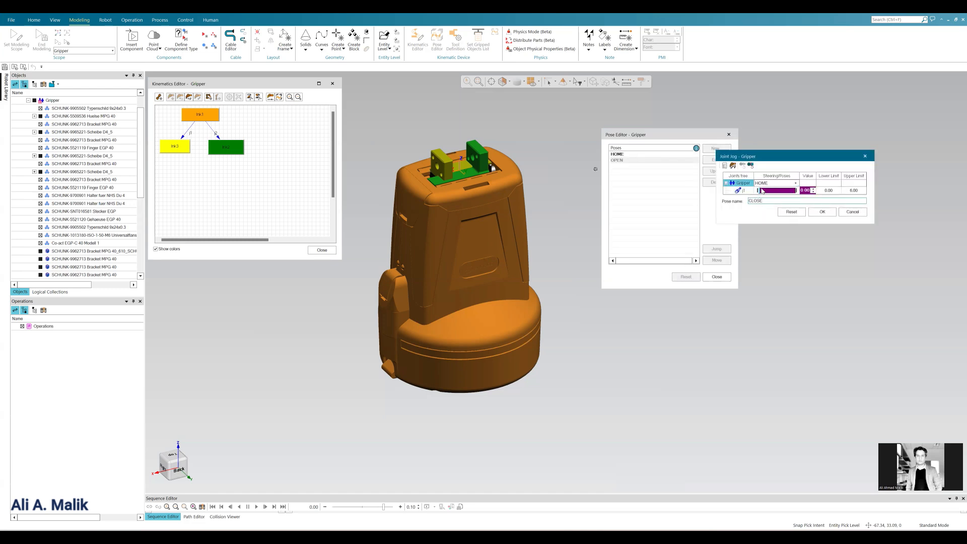
pyautogui.moveTo(759, 191); pyautogui.dragTo(796, 191)
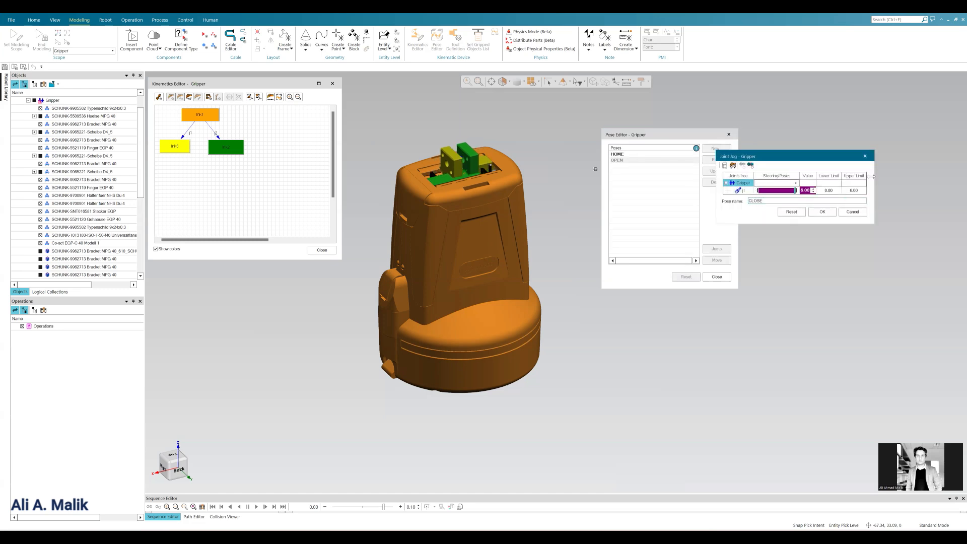
pyautogui.click(822, 212)
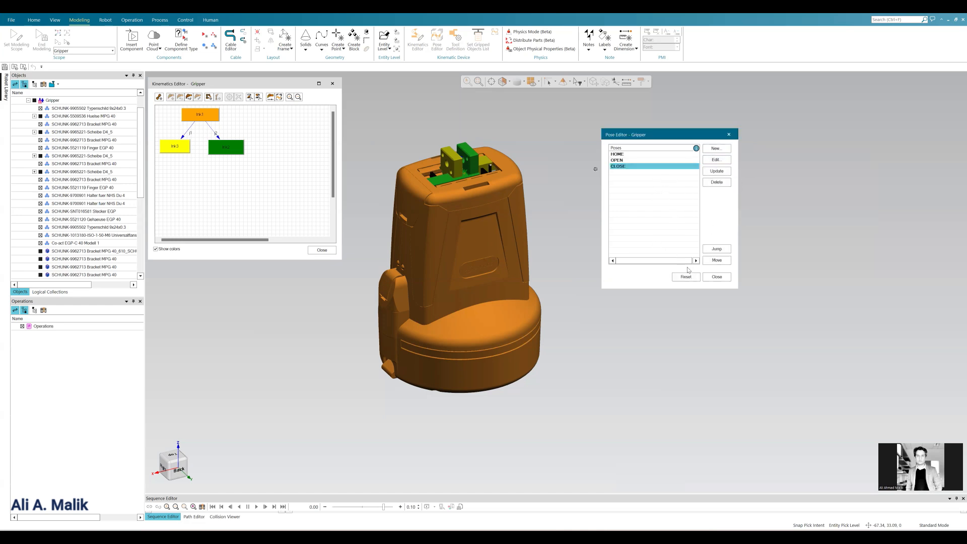
# Preview the OPEN and CLOSE poses on the gripper, and close the Pose Editor and the Kinematics Editor.
pyautogui.click(716, 278)
pyautogui.doubleClick(615, 160)
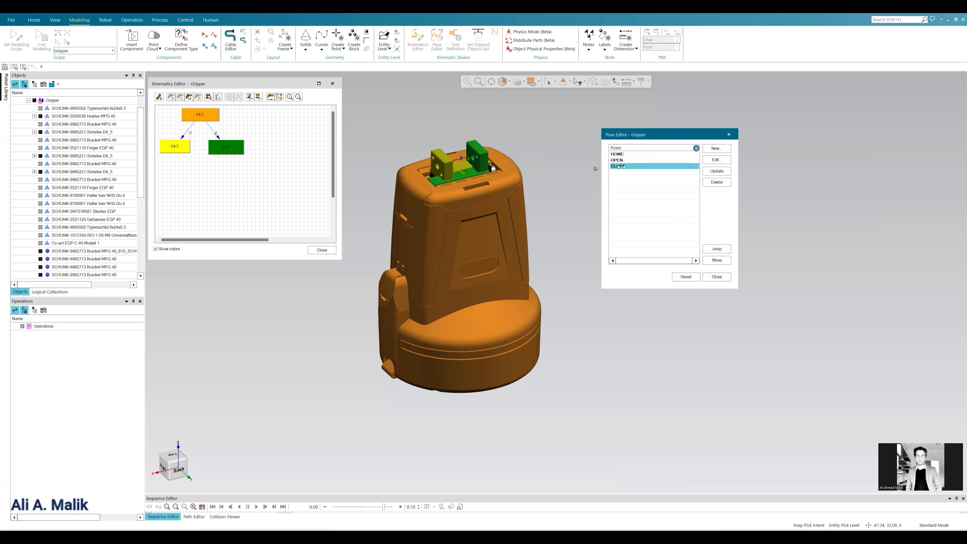
pyautogui.click(717, 276)
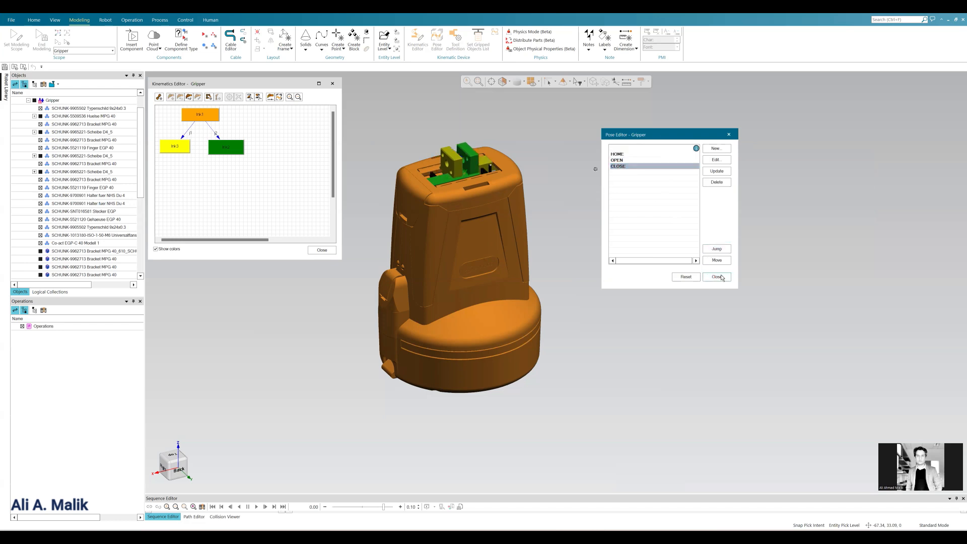
pyautogui.click(460, 222)
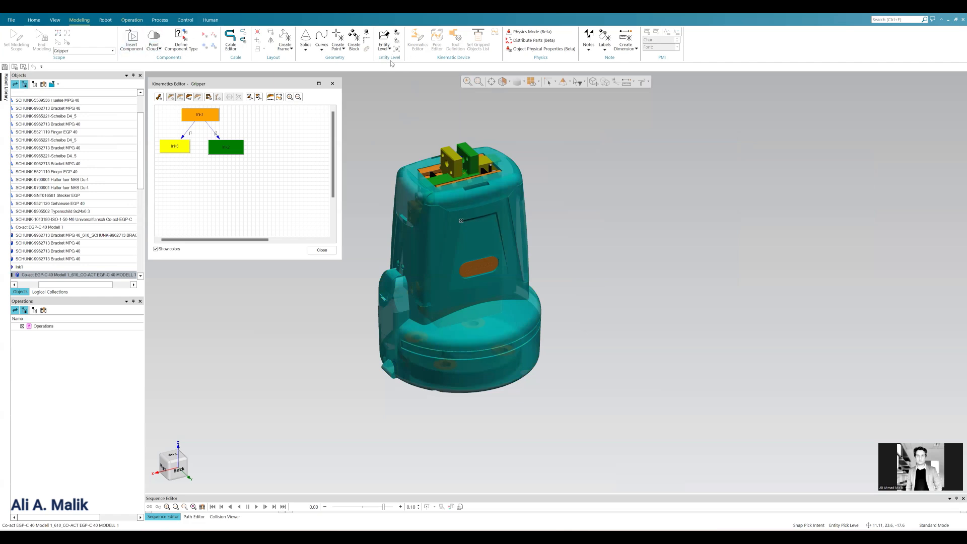
pyautogui.click(322, 250)
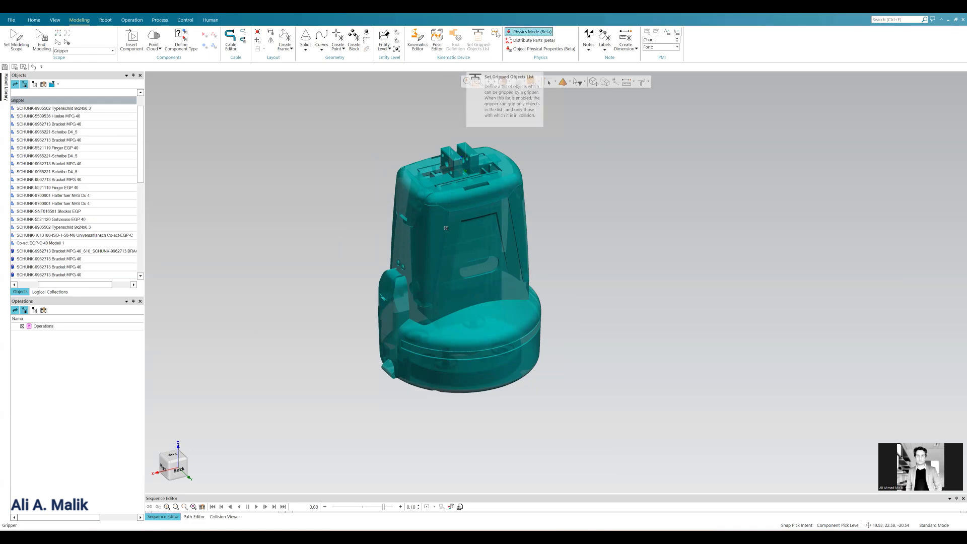
pyautogui.click(609, 170)
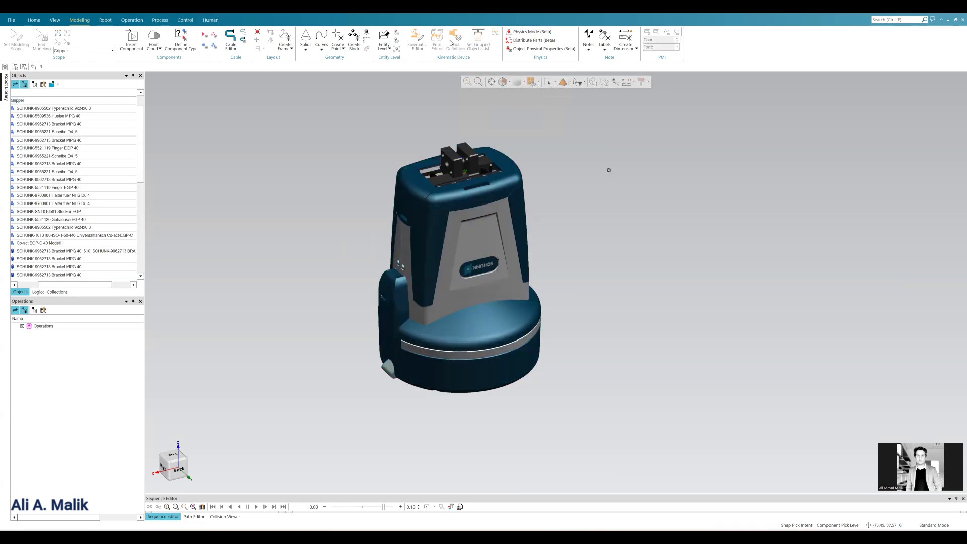
pyautogui.click(426, 47)
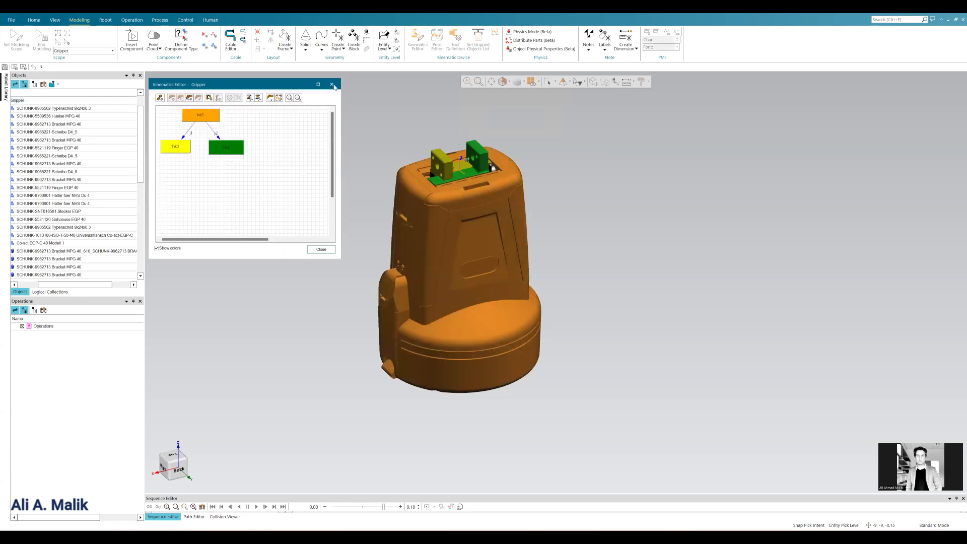
pyautogui.click(332, 84)
# Open the Pose Editor for the gripper and make it jump to the HOME and CLOSE poses.
pyautogui.click(436, 44)
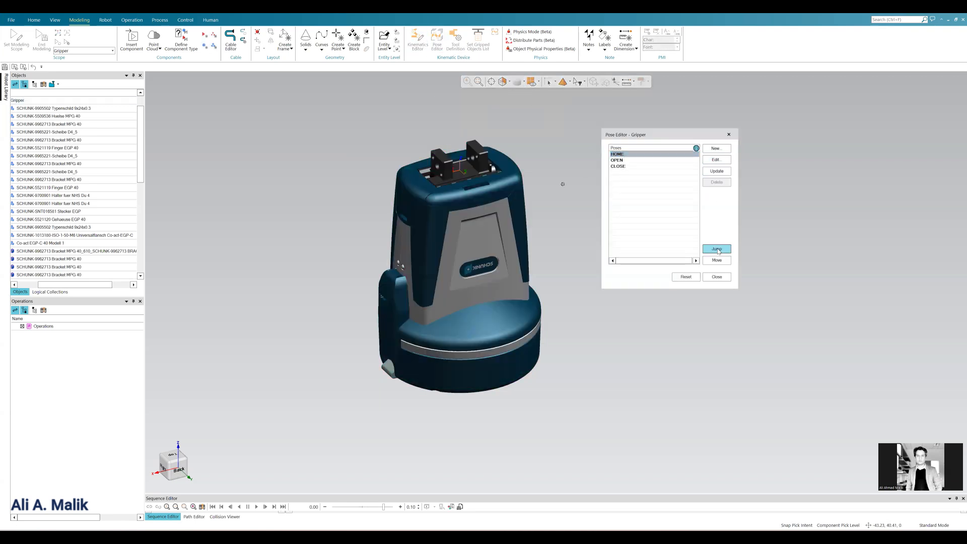
pyautogui.click(717, 252)
pyautogui.click(628, 160)
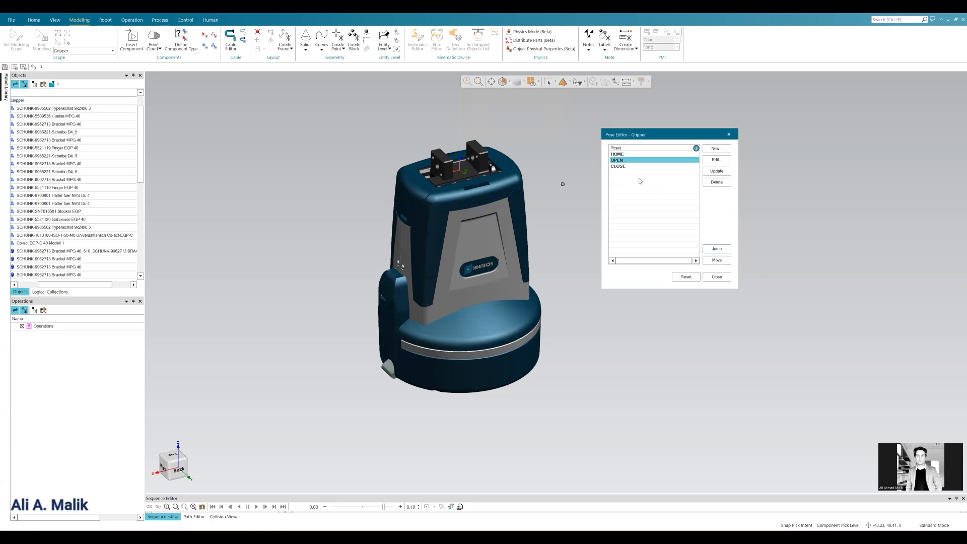
pyautogui.click(625, 166)
pyautogui.click(717, 249)
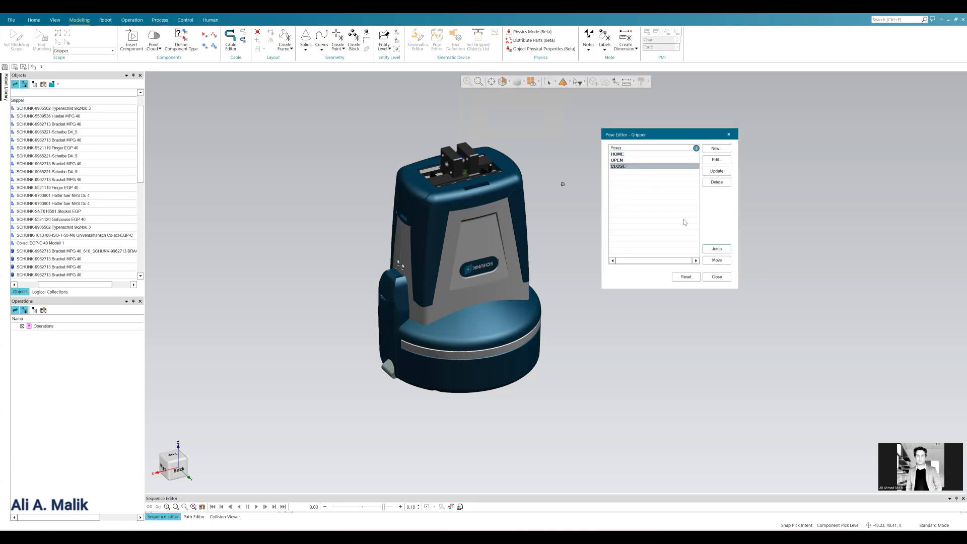
# Test the finger motion by moving the gripper to OPEN and back to CLOSE, and close the Pose Editor.
pyautogui.click(623, 160)
pyautogui.click(717, 260)
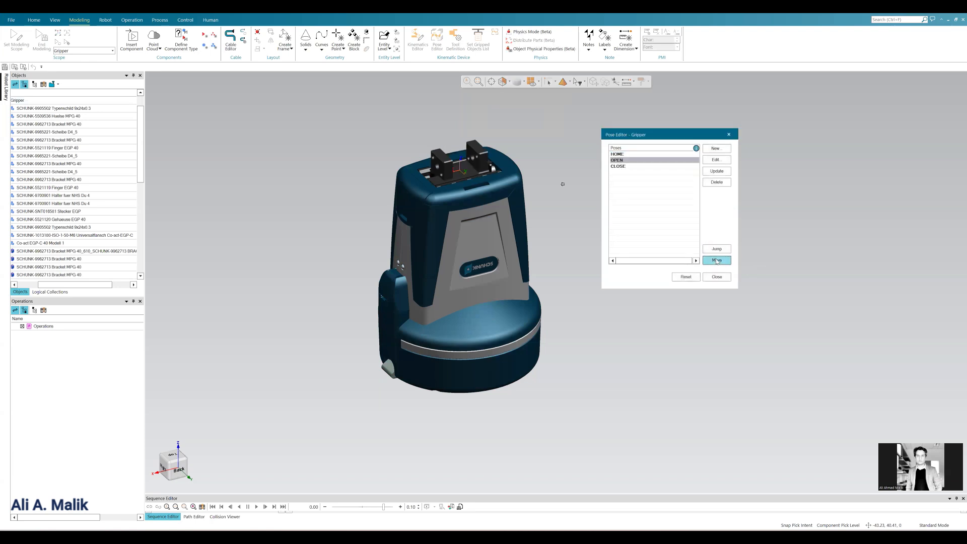
pyautogui.scroll(2, 450, 150)
pyautogui.scroll(2, 449, 149)
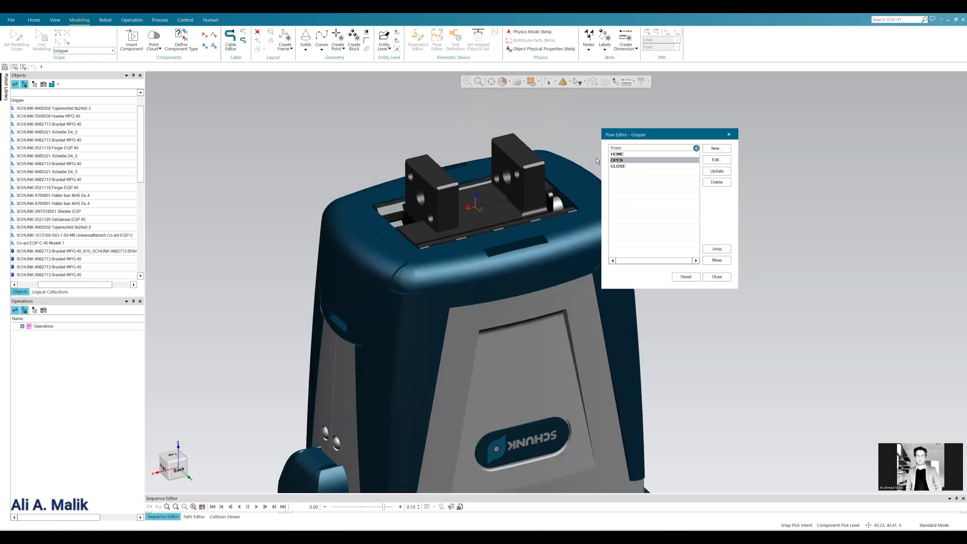
pyautogui.click(620, 166)
pyautogui.click(717, 260)
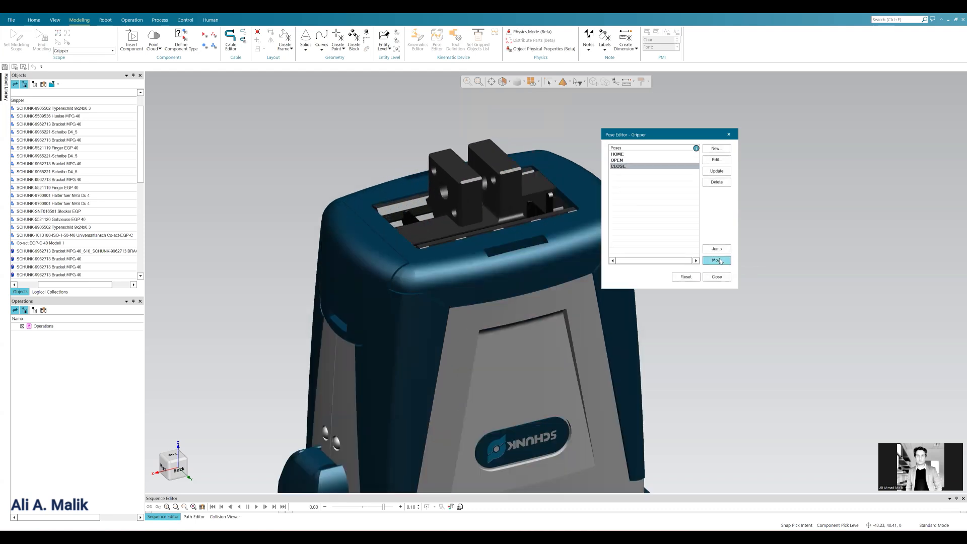
pyautogui.scroll(-2, 408, 171)
pyautogui.scroll(-3, 406, 170)
pyautogui.scroll(1, 403, 202)
pyautogui.scroll(-2, 388, 224)
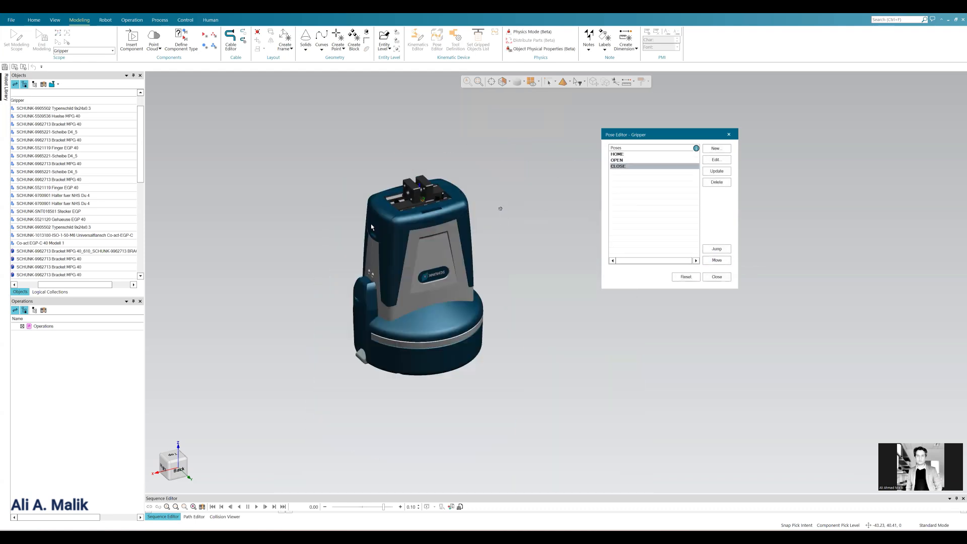
pyautogui.scroll(2, 371, 227)
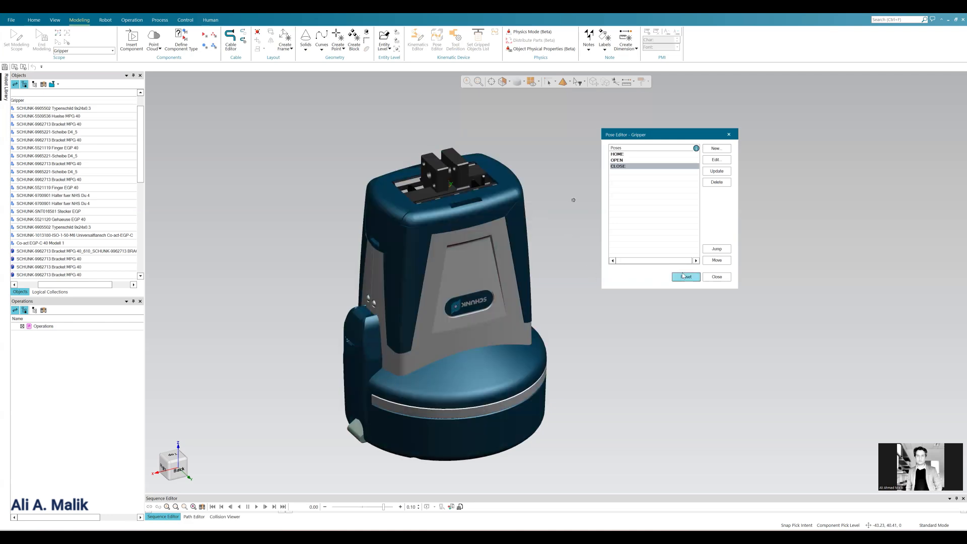
pyautogui.click(717, 277)
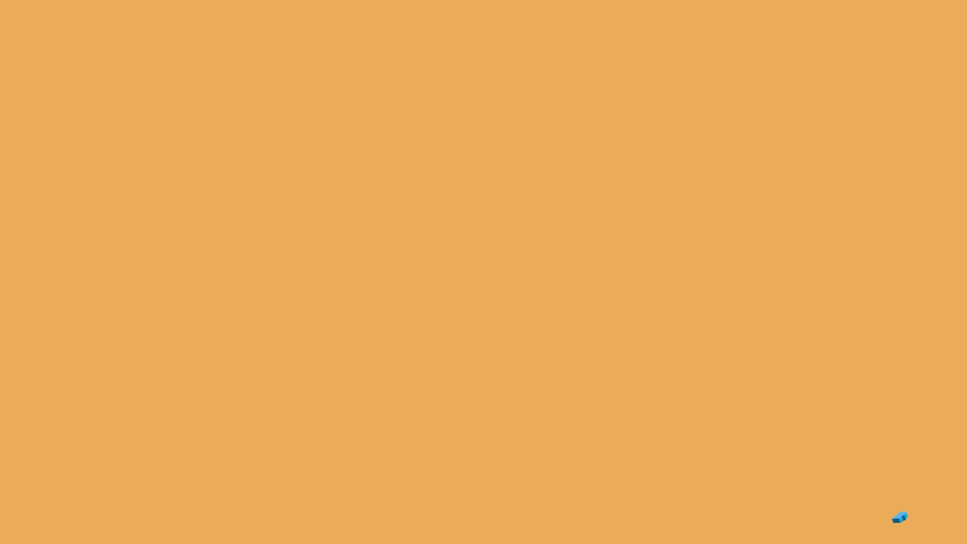